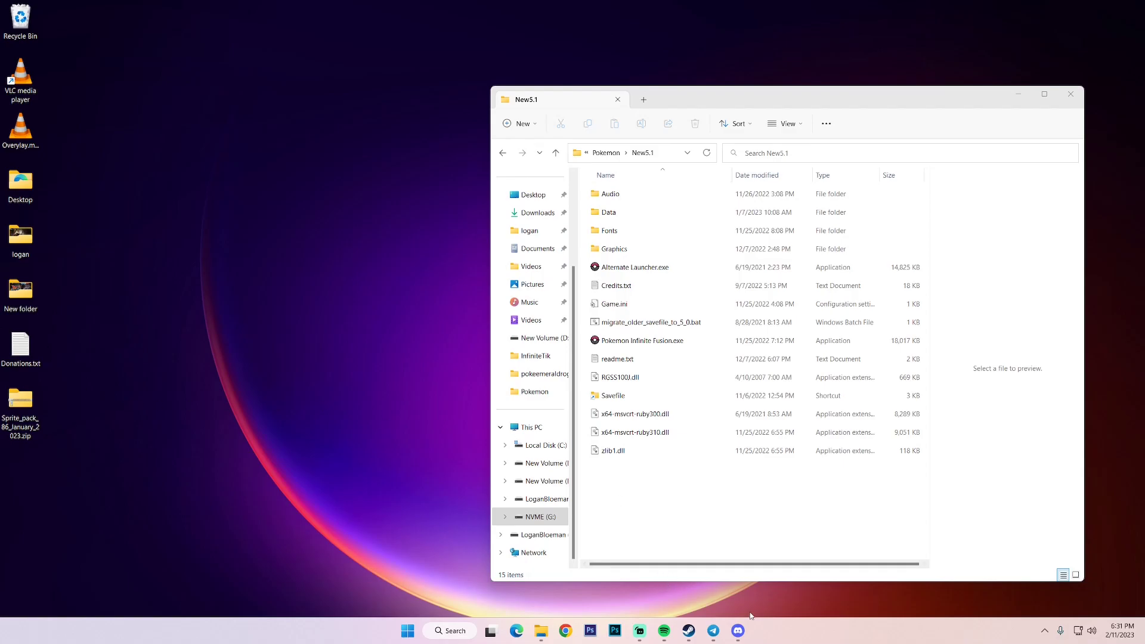
Step: Save Sprite_pack_86_January_2023.zip from Discord's #downloads channel onto the desktop
left_click(740, 631)
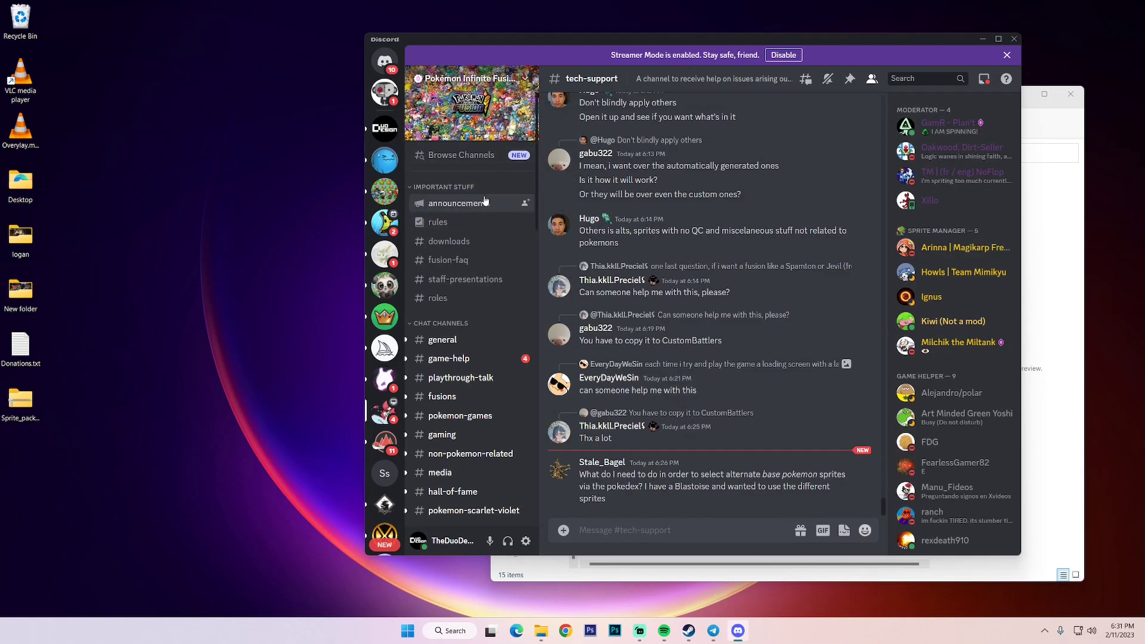
left_click(483, 244)
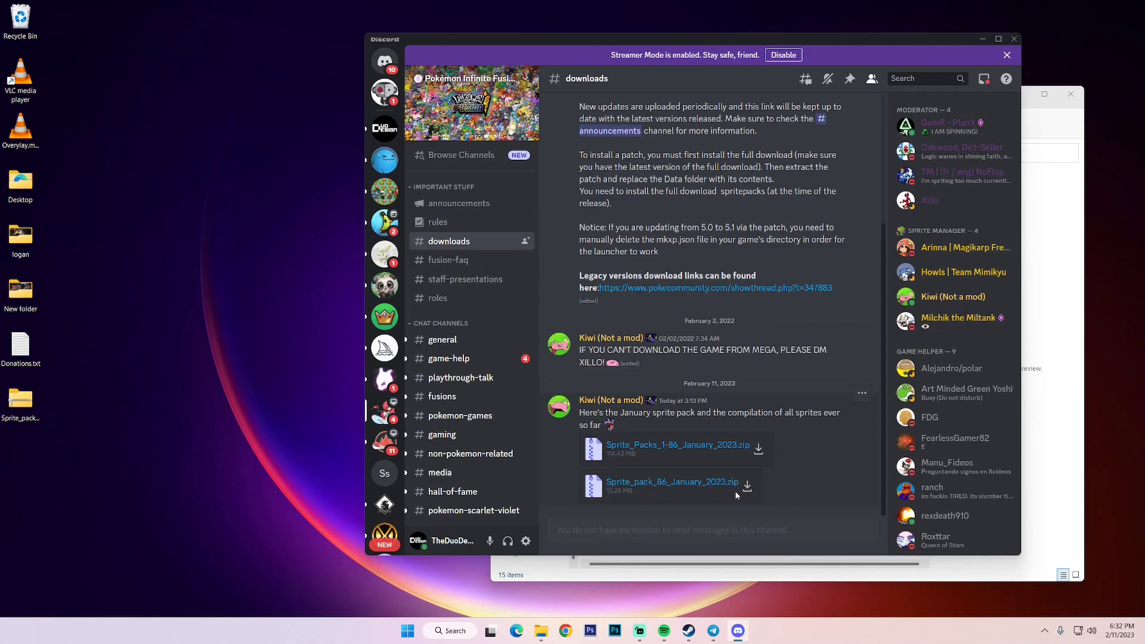
left_click_drag(698, 487, 28, 409)
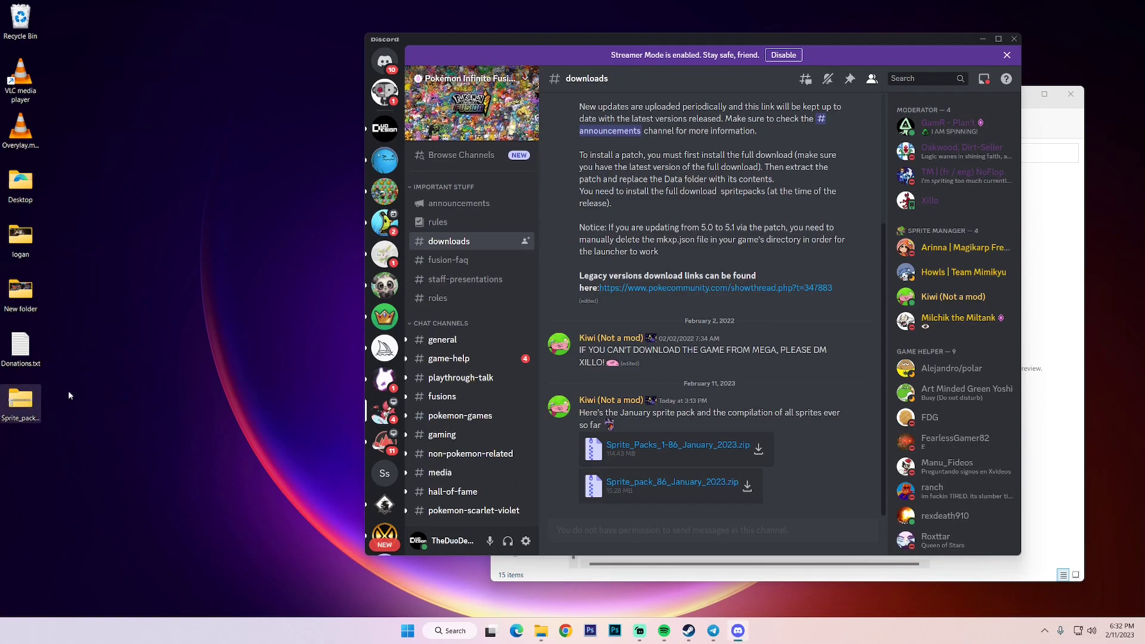
Step: Minimize Discord and start Extract All on the sprite pack zip
left_click(981, 38)
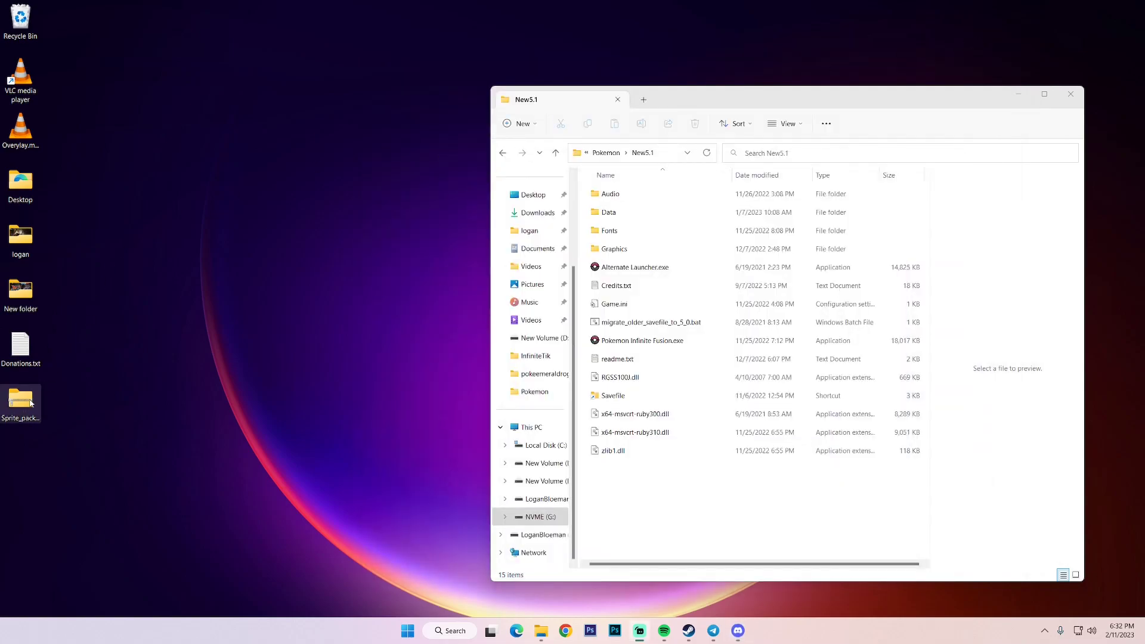
left_click(24, 406)
right_click(24, 406)
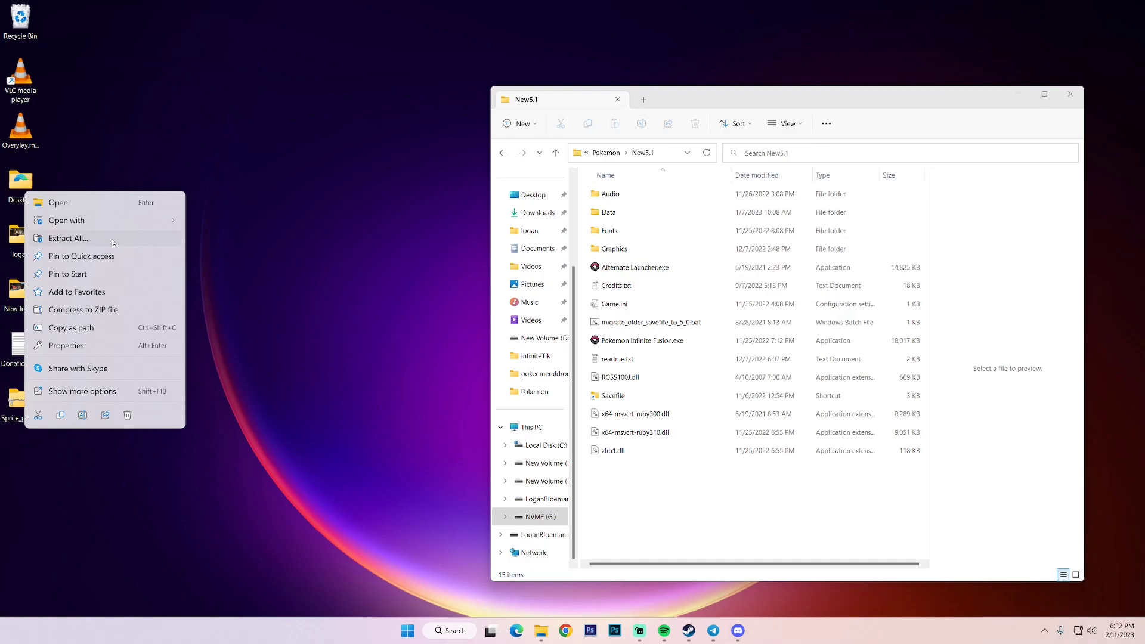
left_click(112, 239)
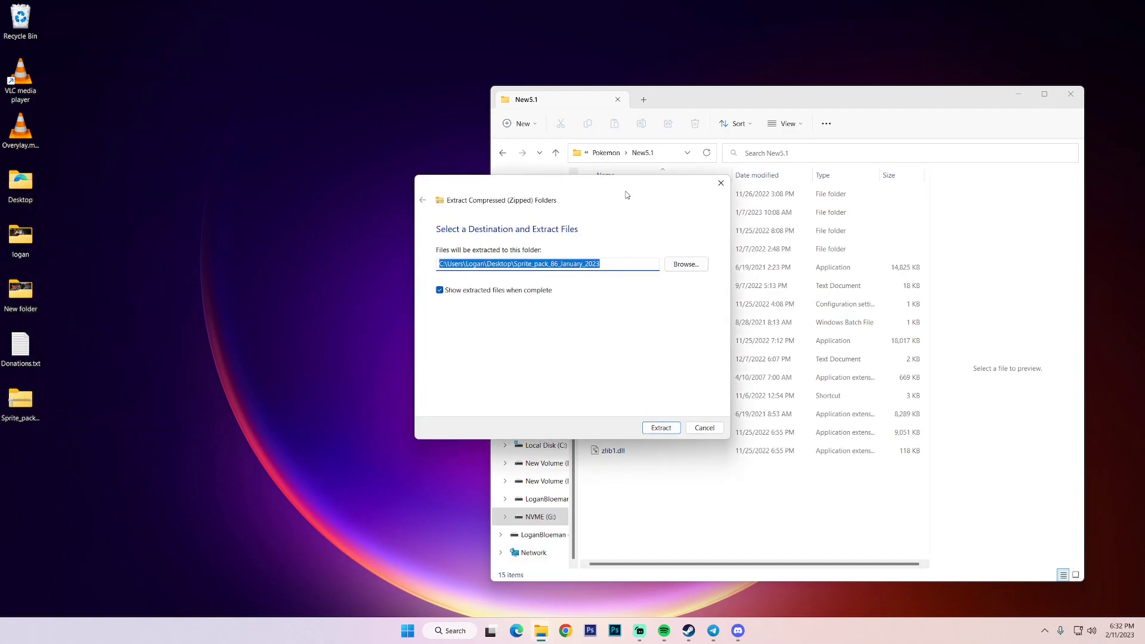
left_click_drag(634, 187, 362, 171)
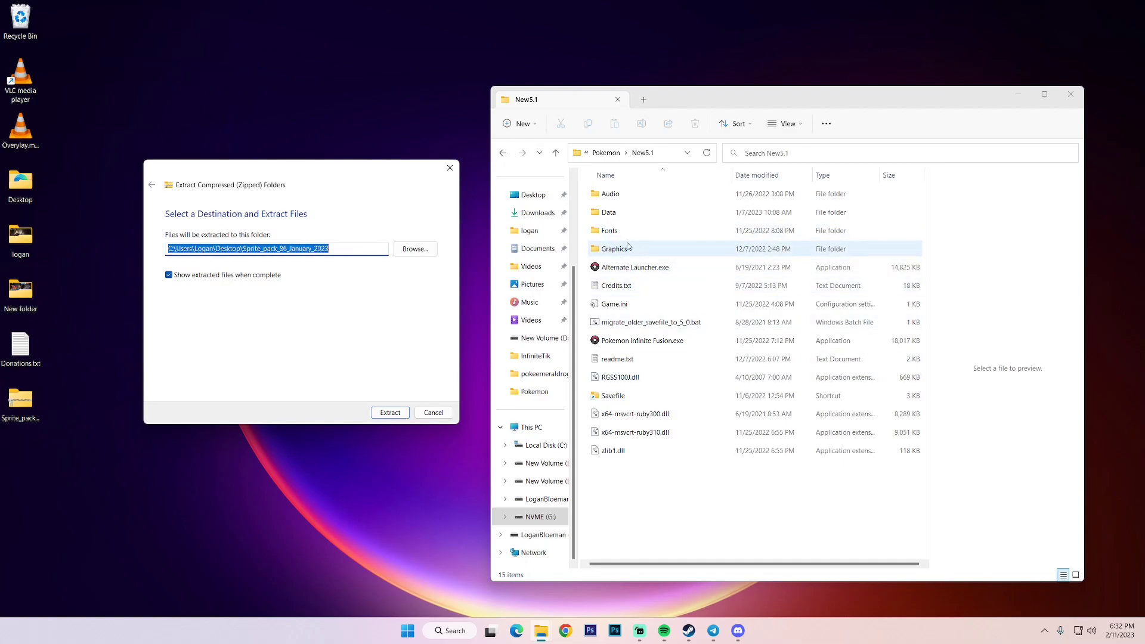
Step: Set the extraction destination to G:\PokeInfiFusion\Pokemon\New5.1\Graphics\CustomBattlers
left_click(412, 250)
left_click(163, 395)
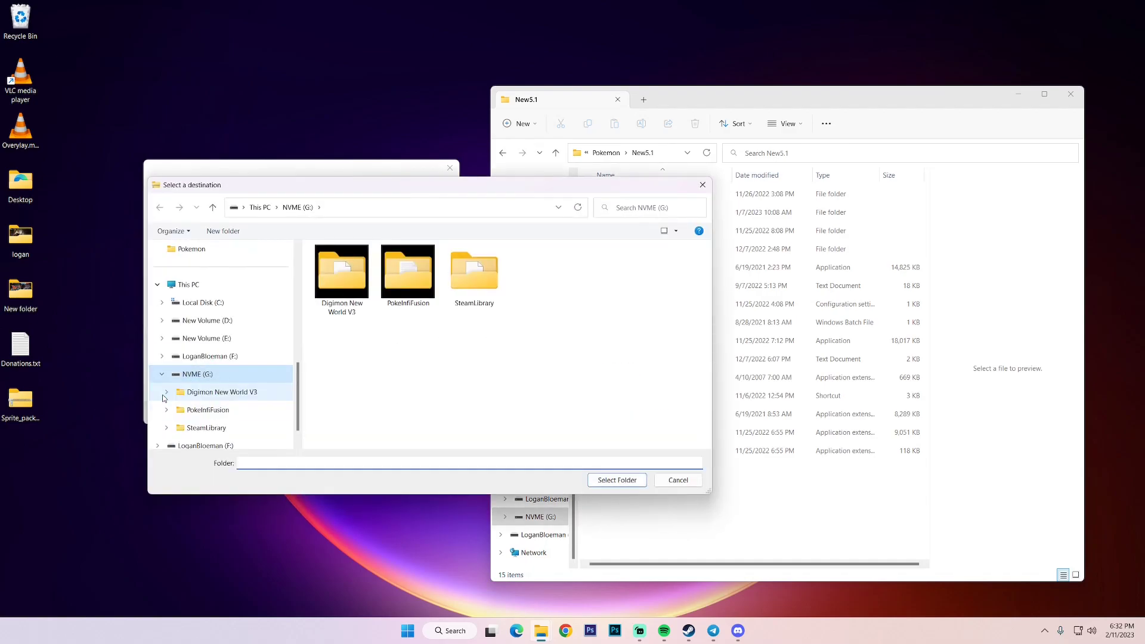
left_click(167, 393)
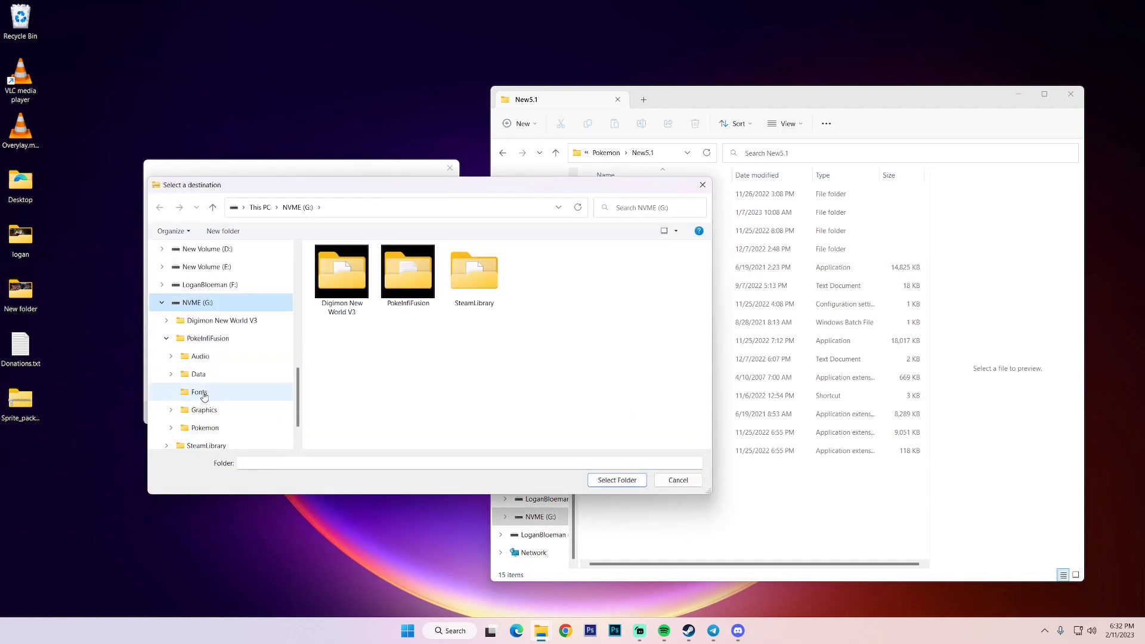
left_click(172, 412)
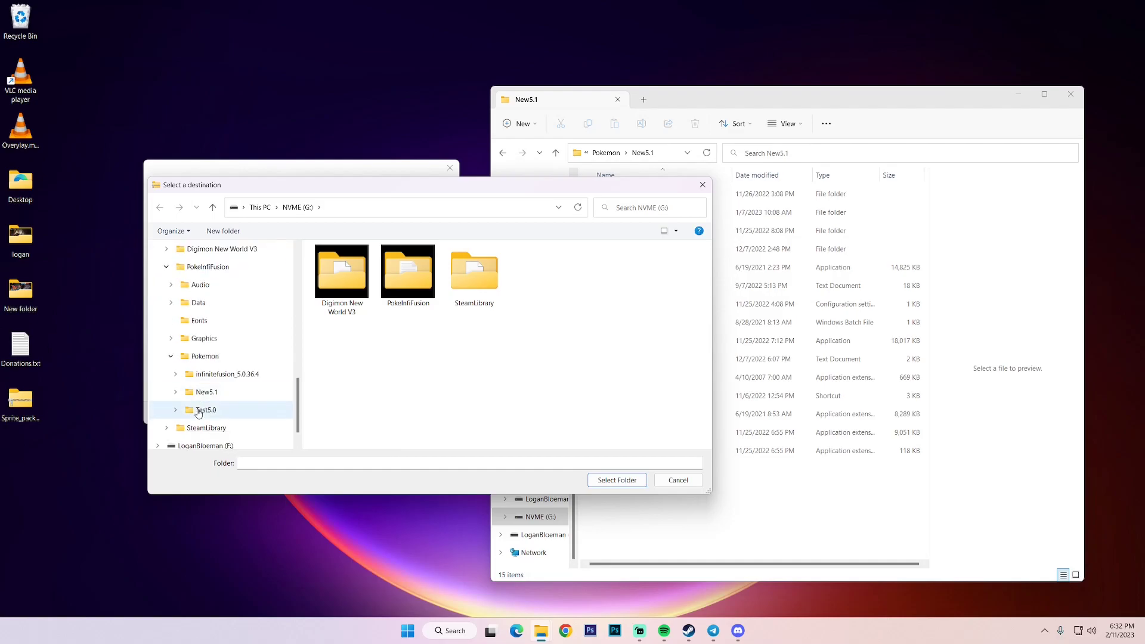
left_click(176, 399)
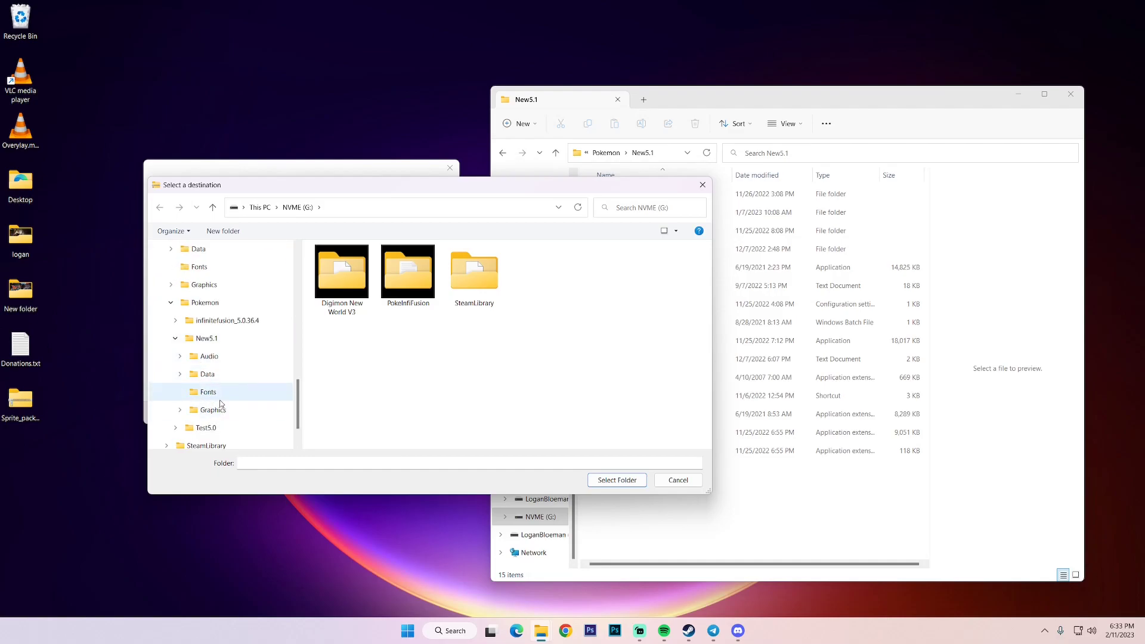
left_click(181, 411)
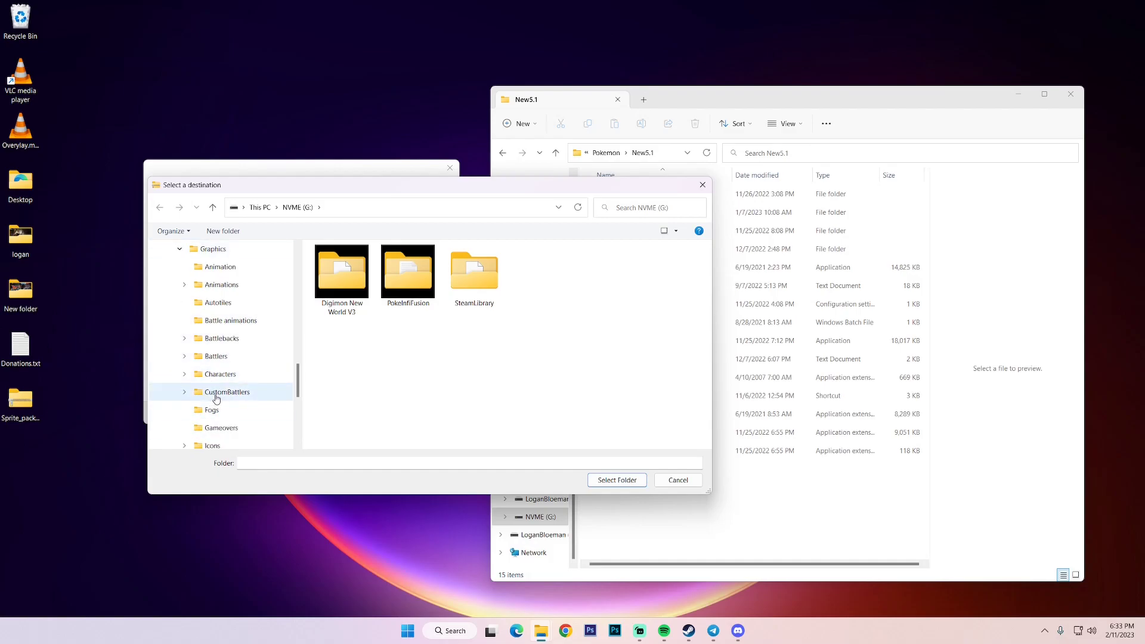
left_click(245, 396)
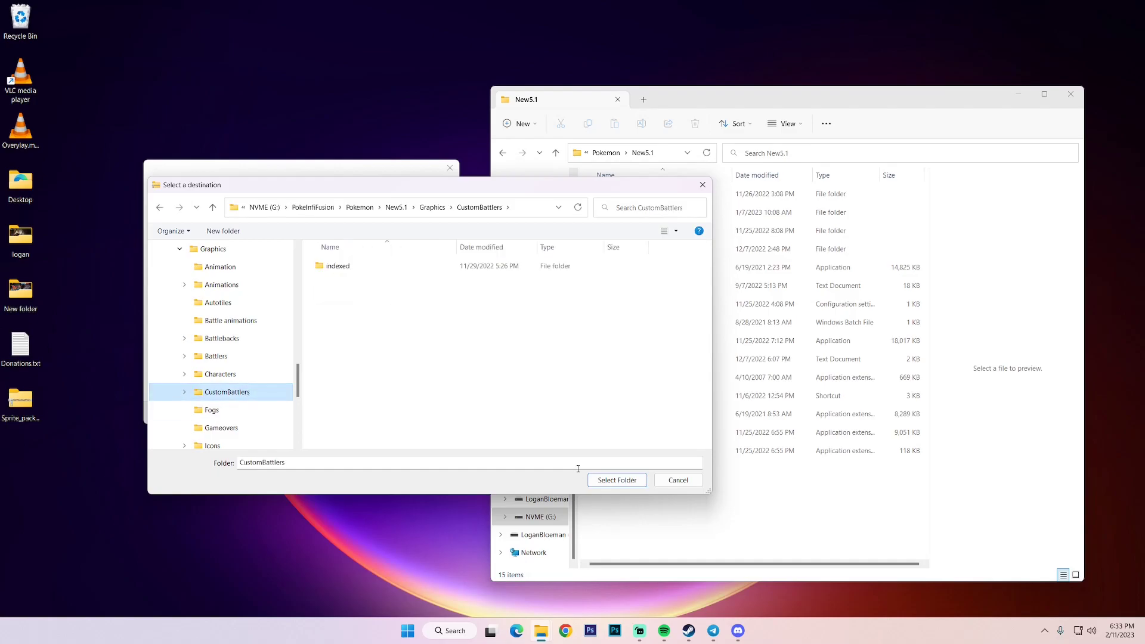
left_click(626, 480)
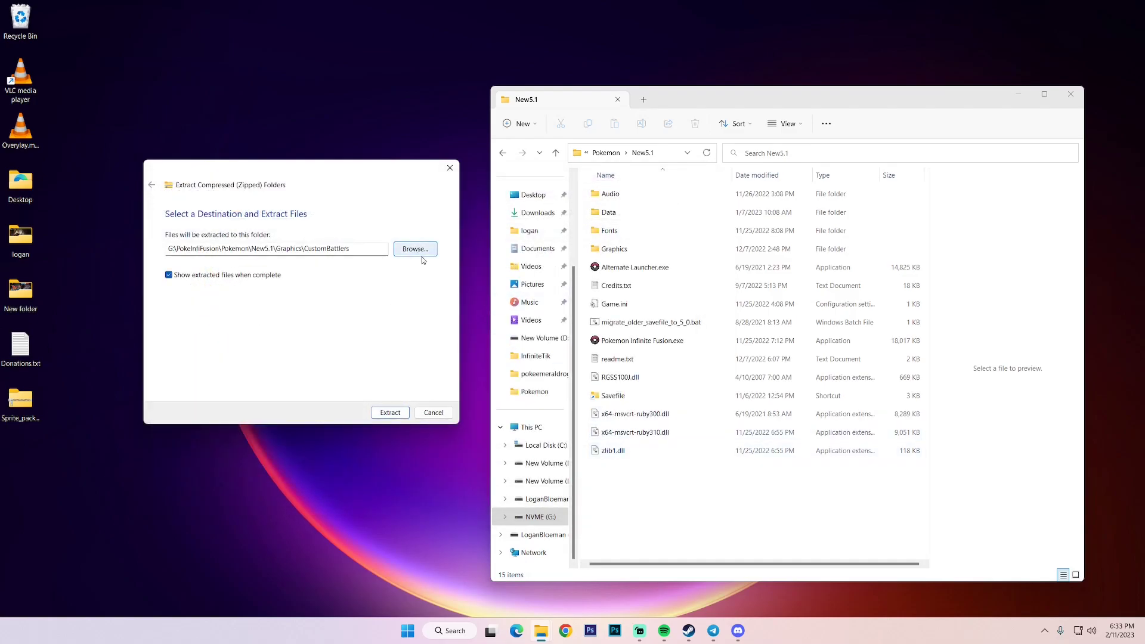
Step: Extract the sprite pack into CustomBattlers and wait for it to finish
left_click(390, 412)
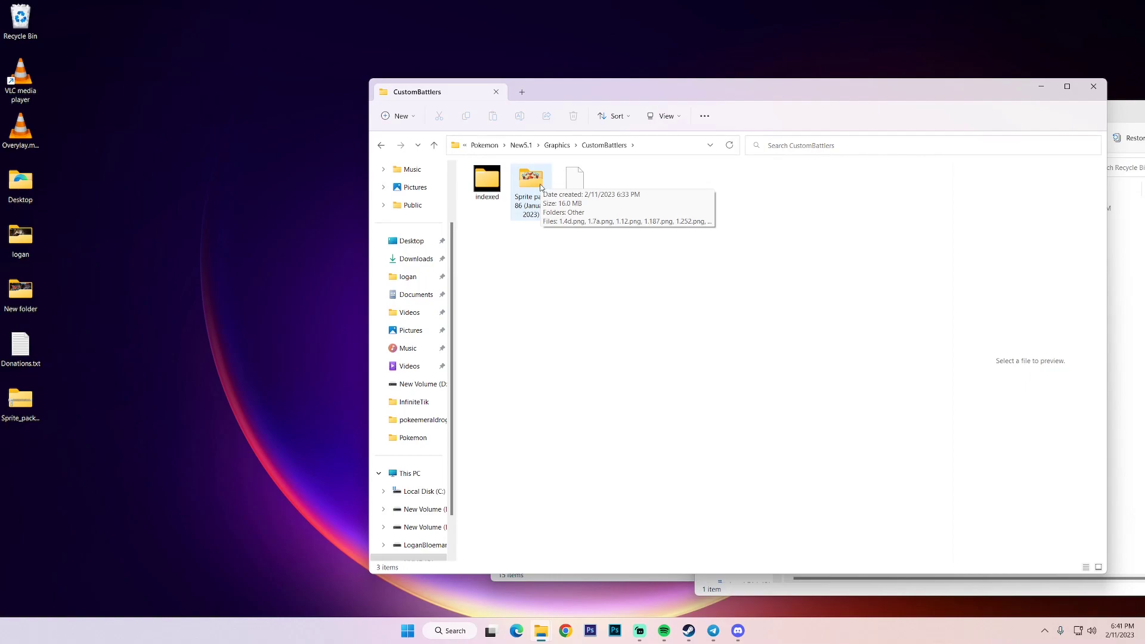
Step: Cut the Other folder and all sprites through 420.392.png from Sprite pack 86, leaving README.txt
double_click(531, 182)
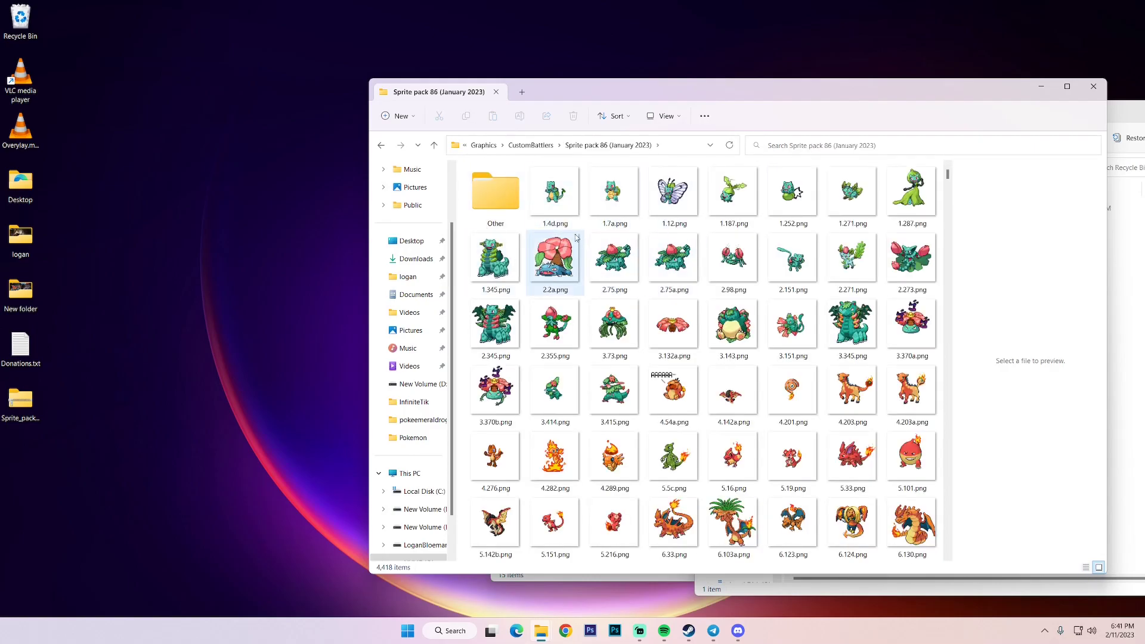
left_click(507, 197)
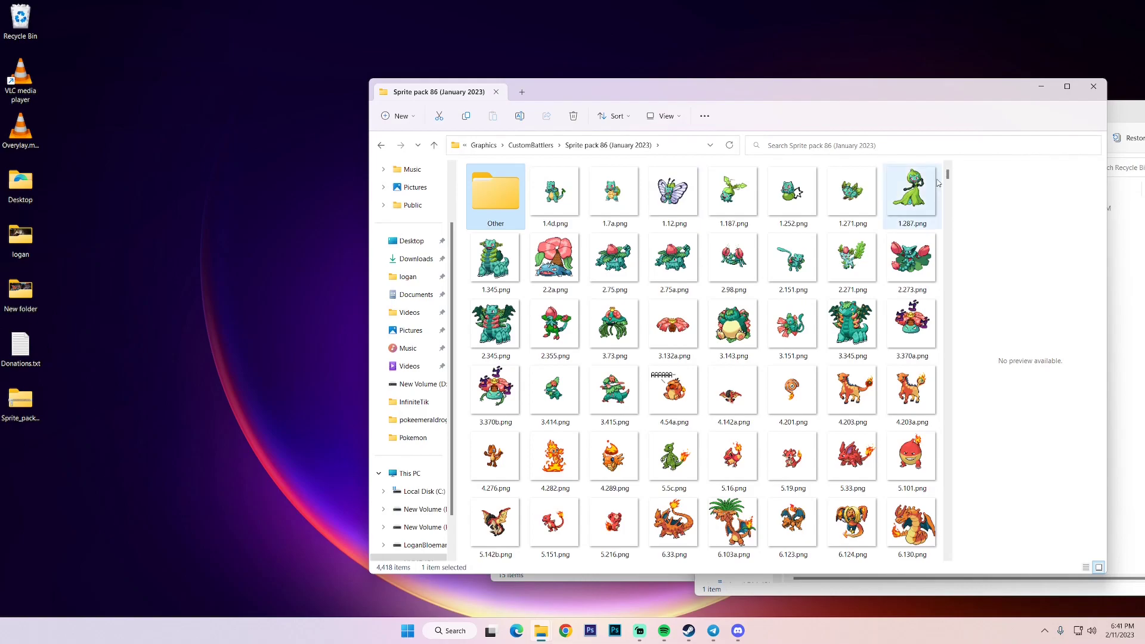
left_click_drag(948, 174, 955, 507)
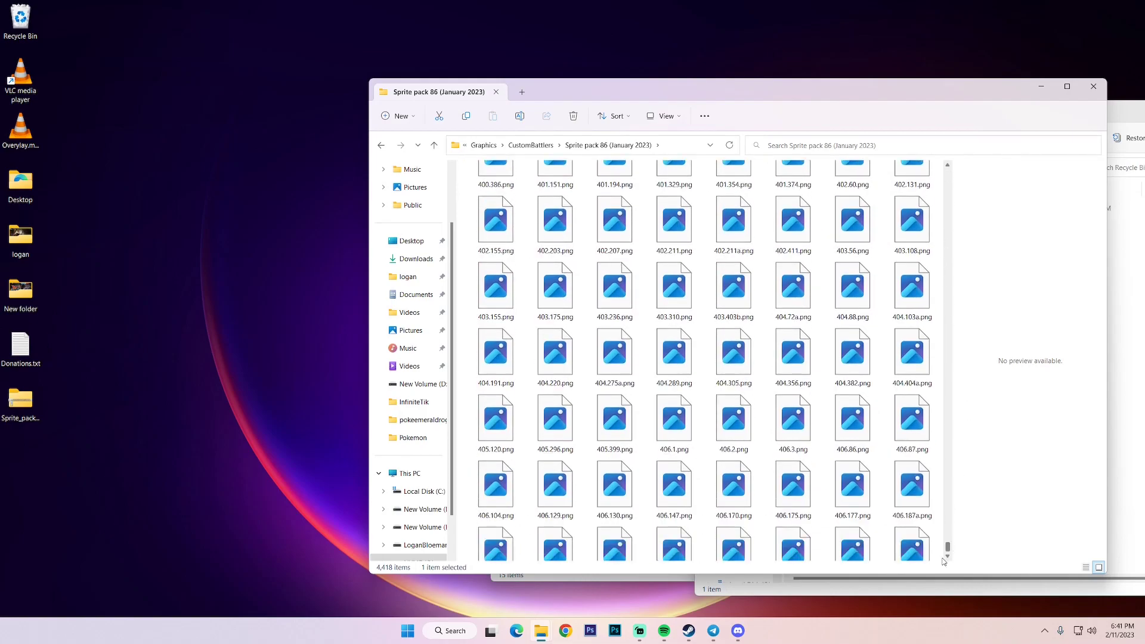
scroll(943, 562, "down", 5)
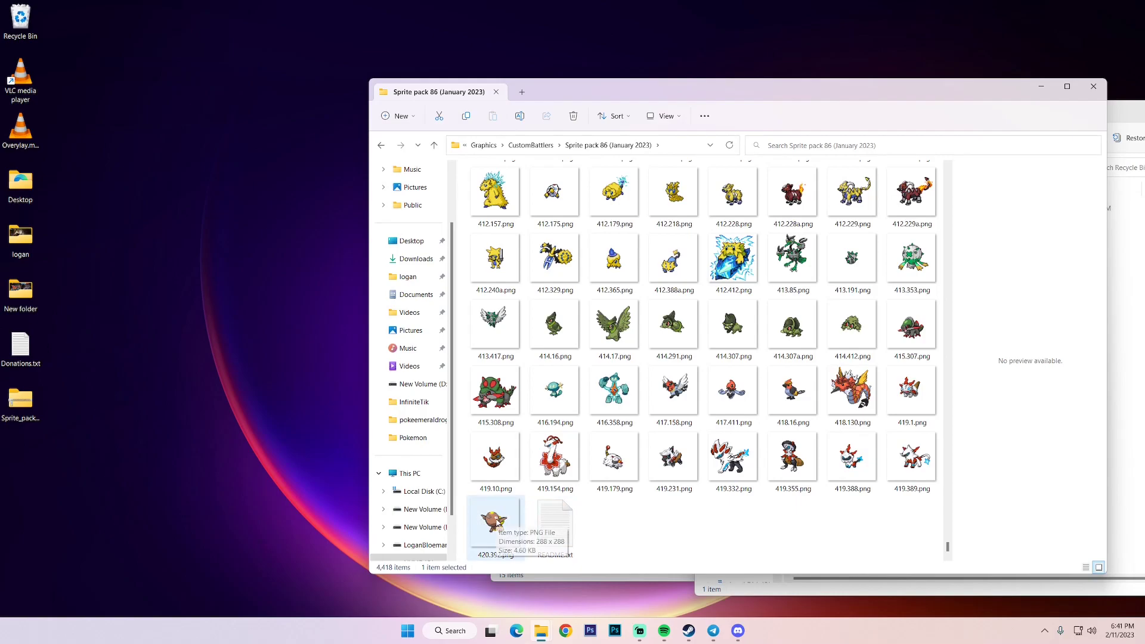
left_click(499, 525, "shift")
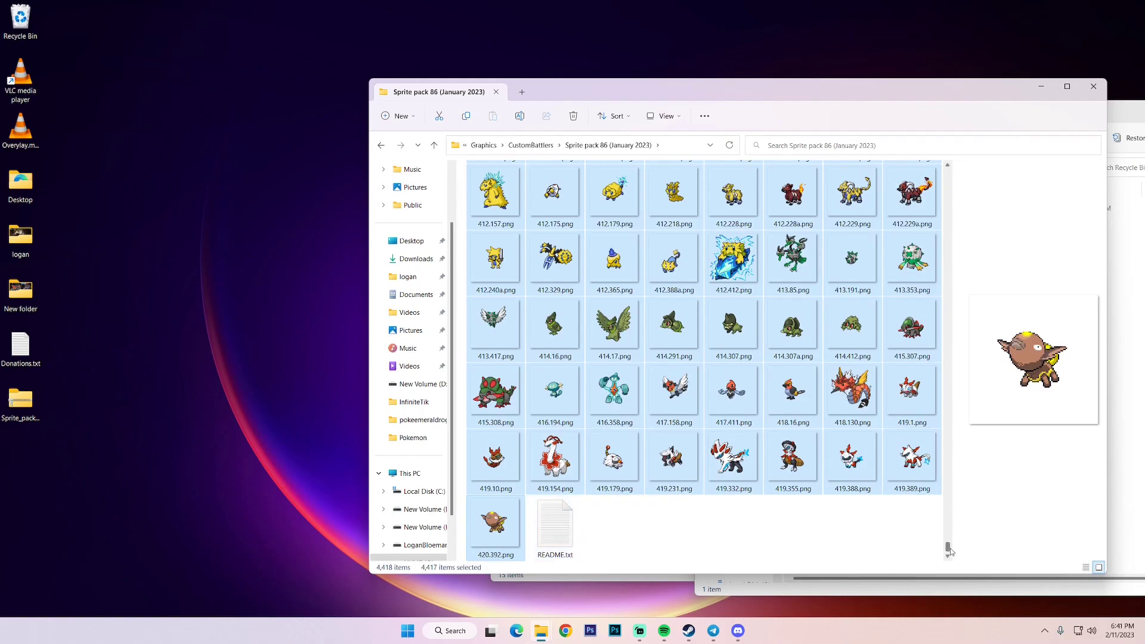
right_click(913, 483)
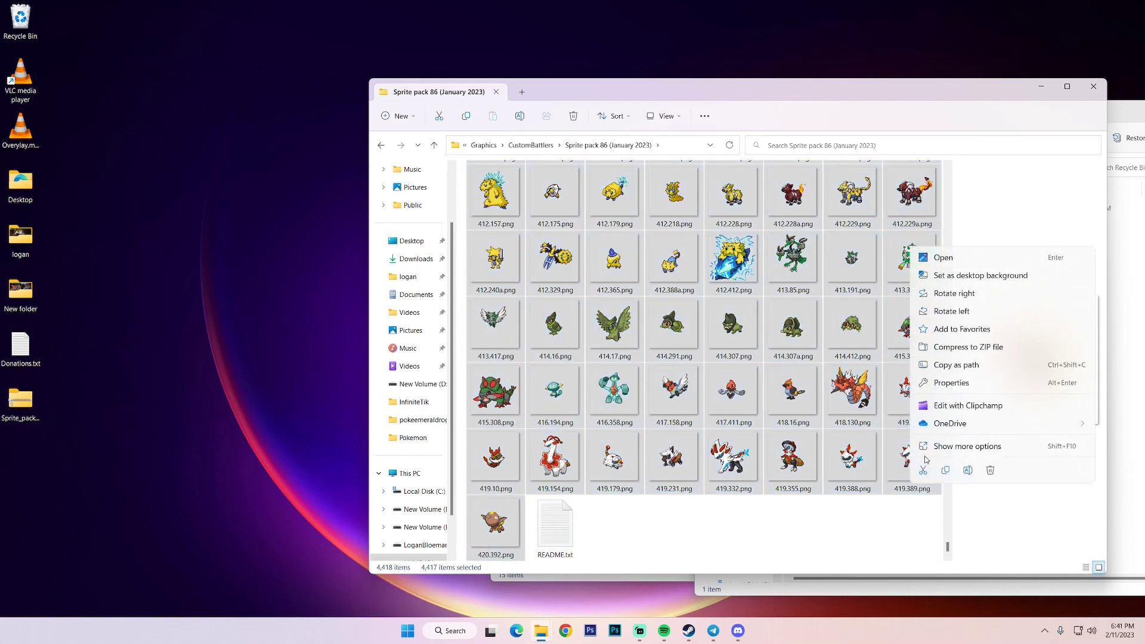
left_click(924, 471)
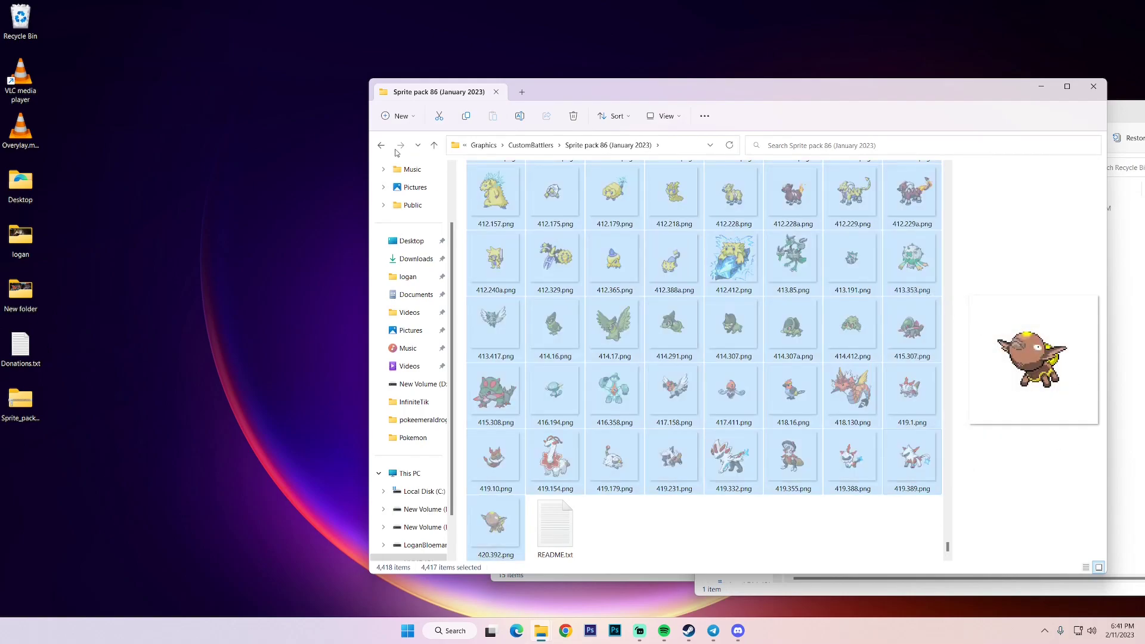
Step: Paste the cut sprites and Other folder directly into CustomBattlers
left_click(528, 148)
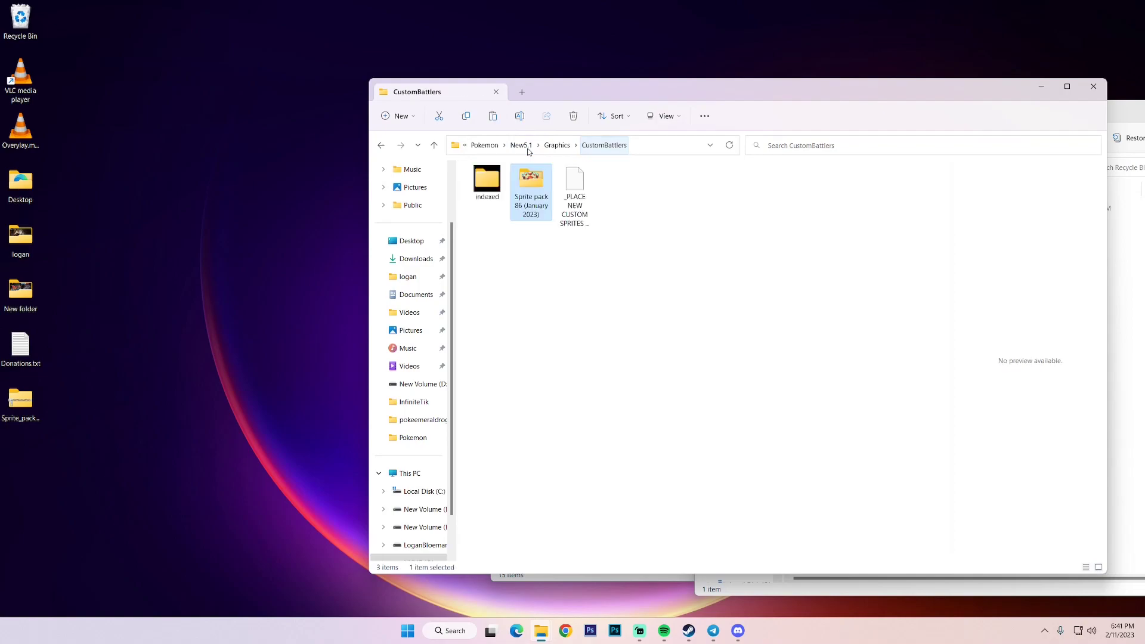
right_click(537, 315)
left_click(552, 325)
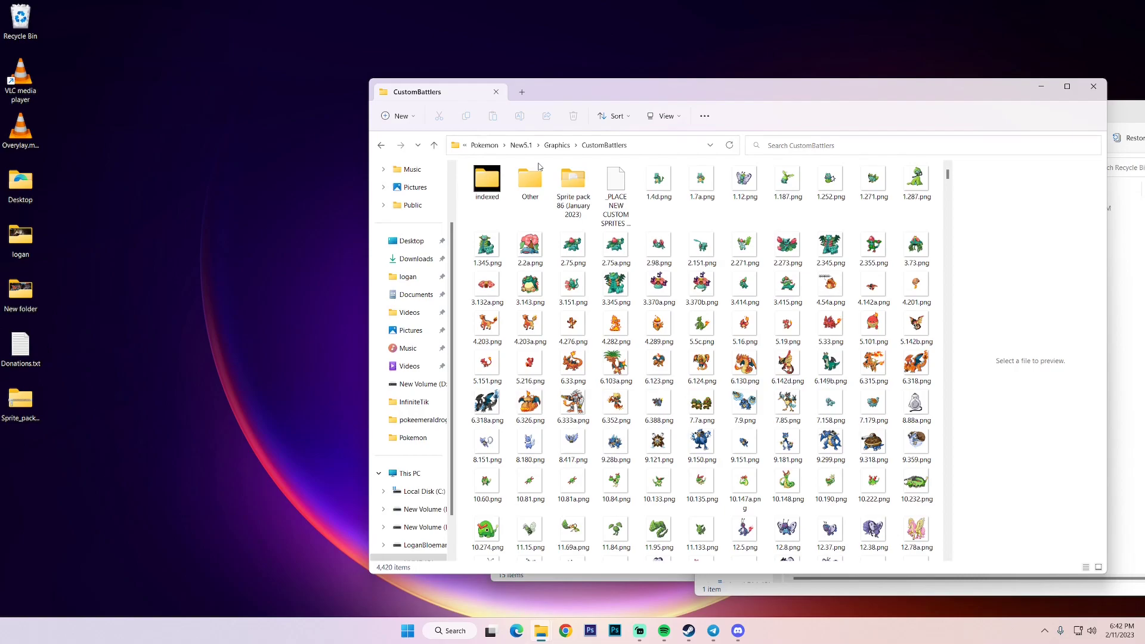
Step: Check the pasted sprites by selecting the whole list, then select only 1.4d.png
left_click(662, 213)
key("ctrl+shift+End")
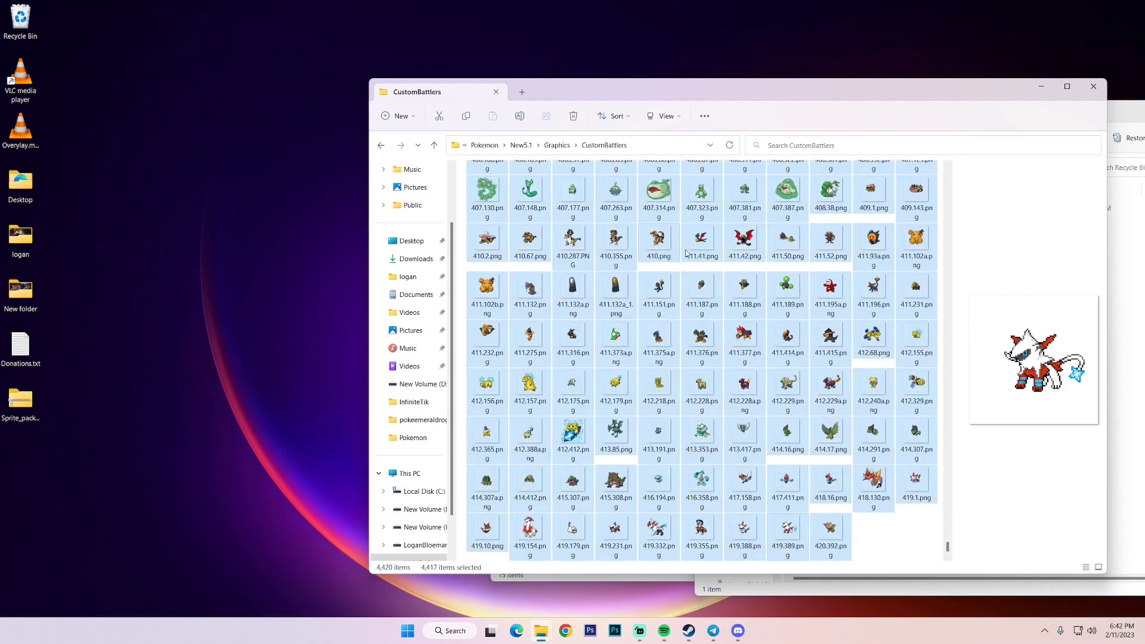
left_click_drag(948, 549, 948, 170)
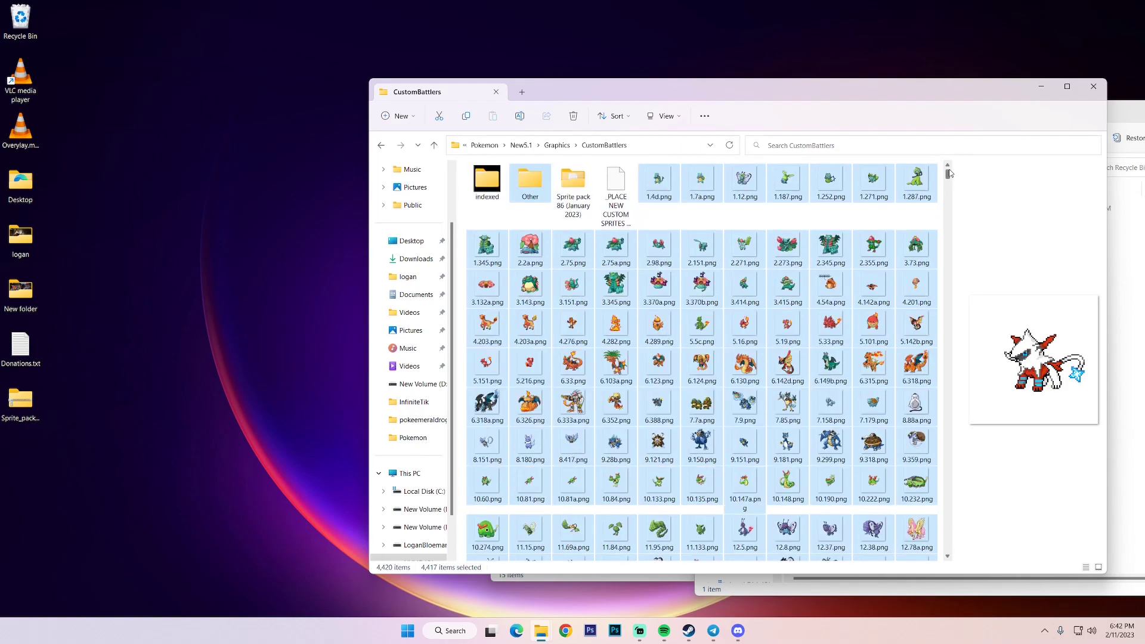
left_click(659, 181)
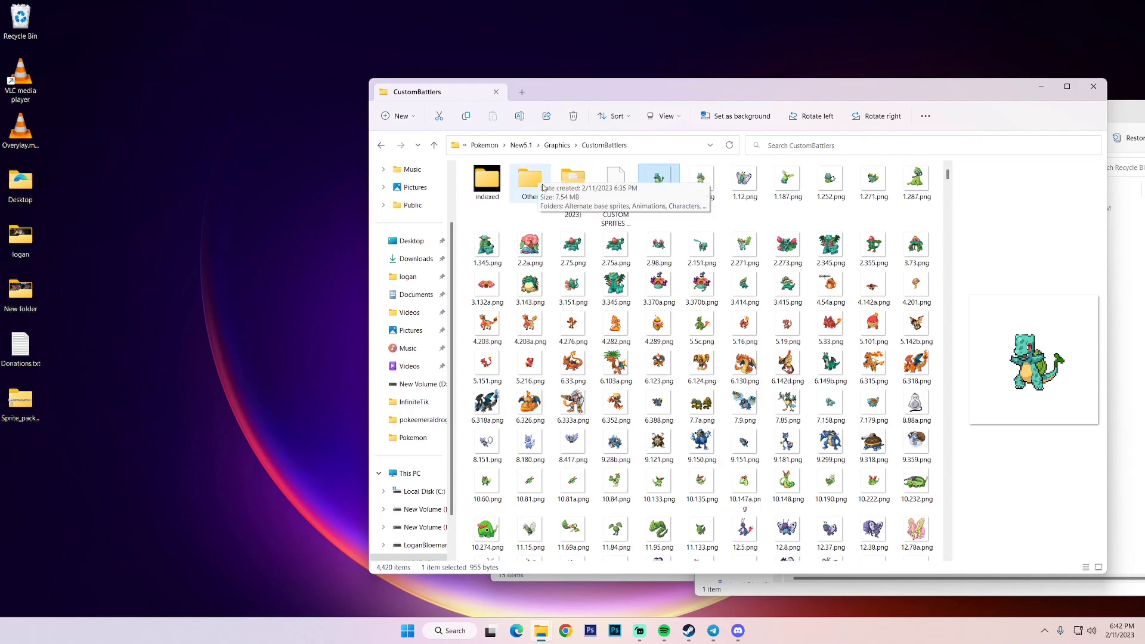
Step: Look inside the Other folder and its Alternate base sprites subfolder, then return to CustomBattlers
double_click(530, 180)
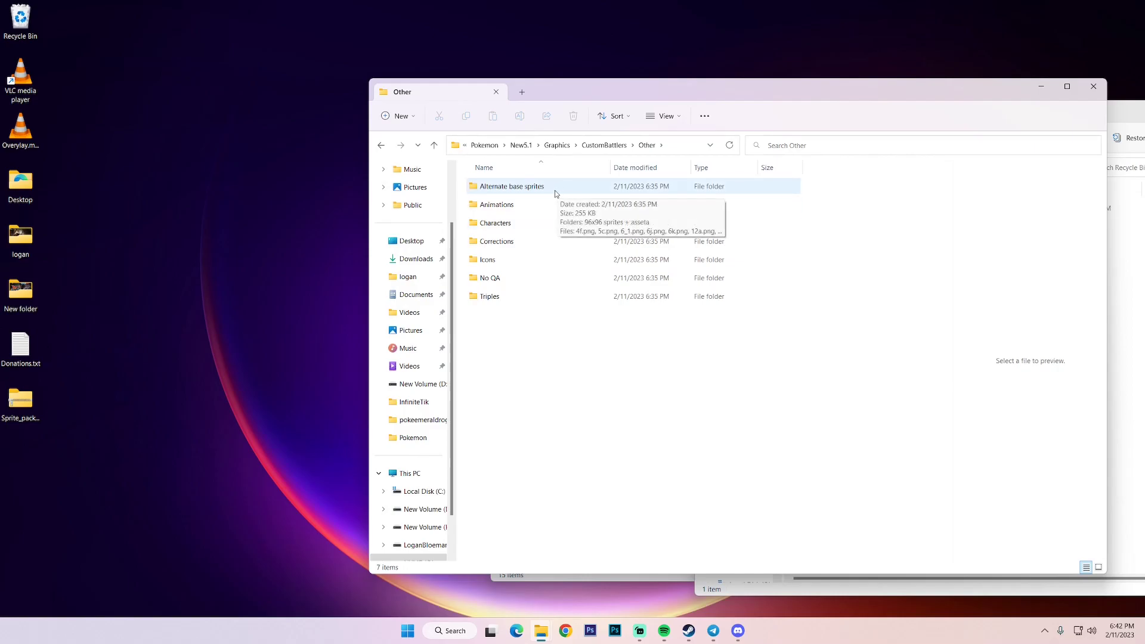
double_click(533, 192)
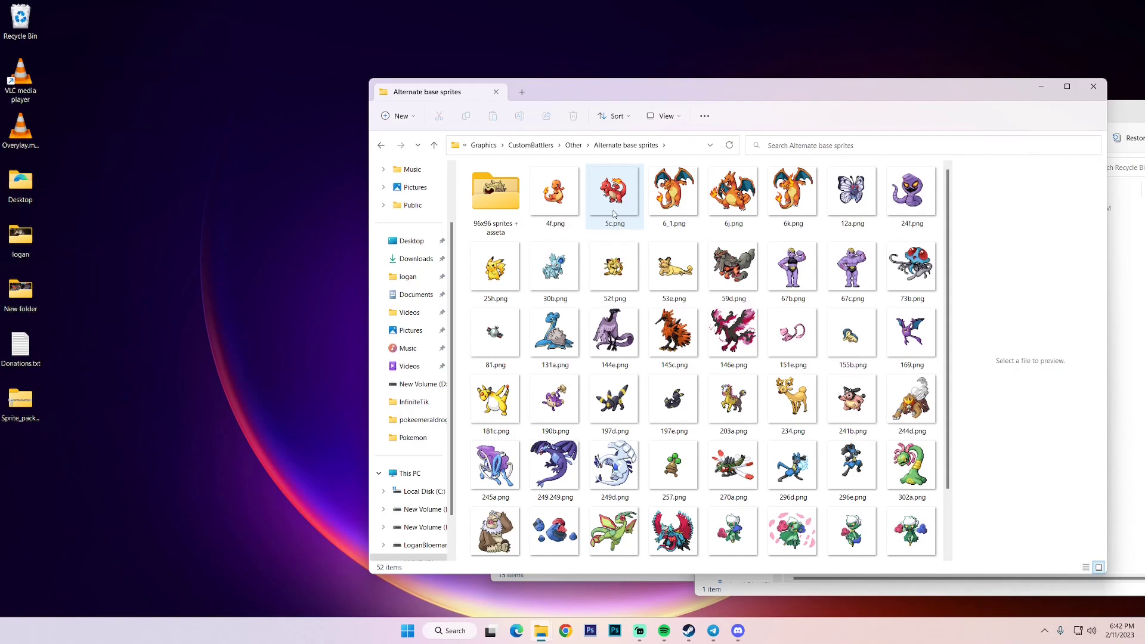
left_click(382, 146)
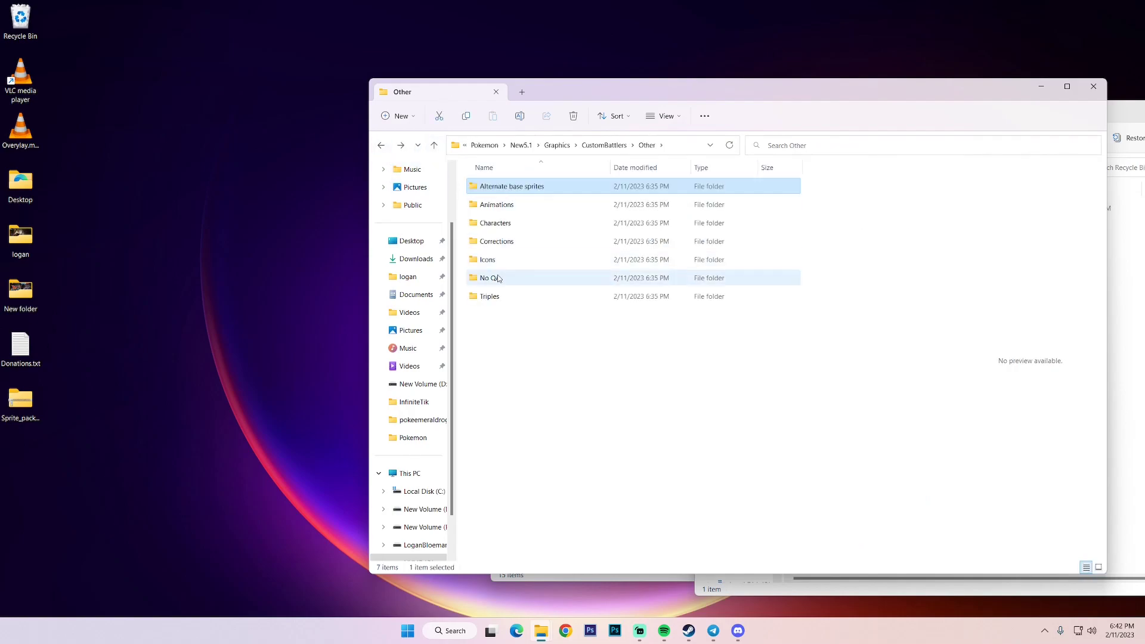
left_click(382, 146)
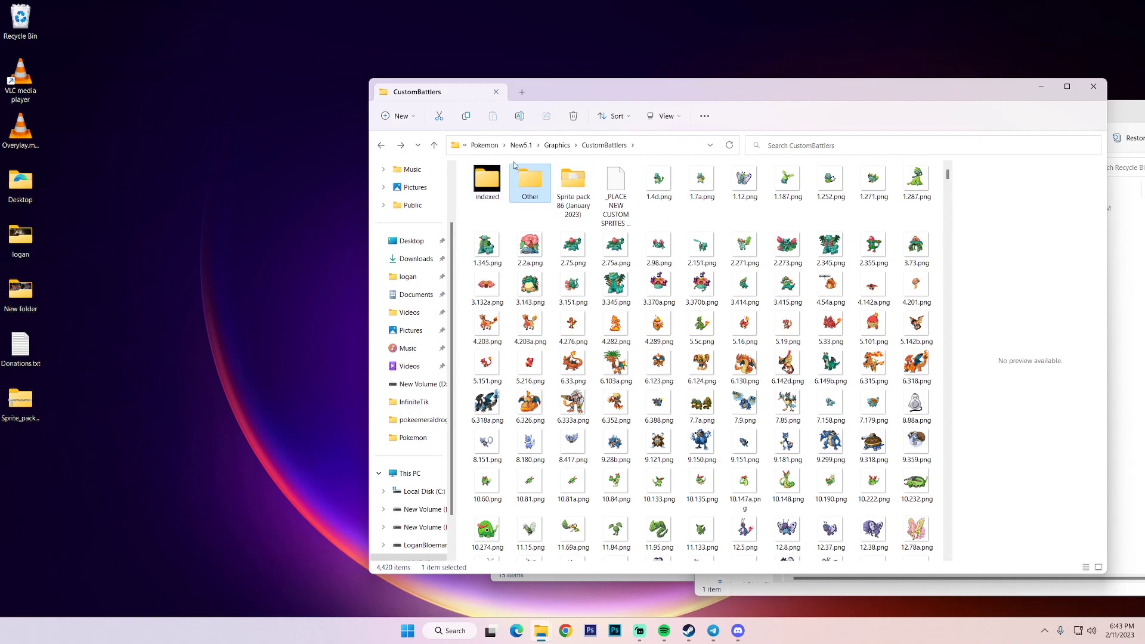
Step: Delete the Sprite pack 86 (January 2023) and Other folders and dismiss the location error
left_click(576, 180)
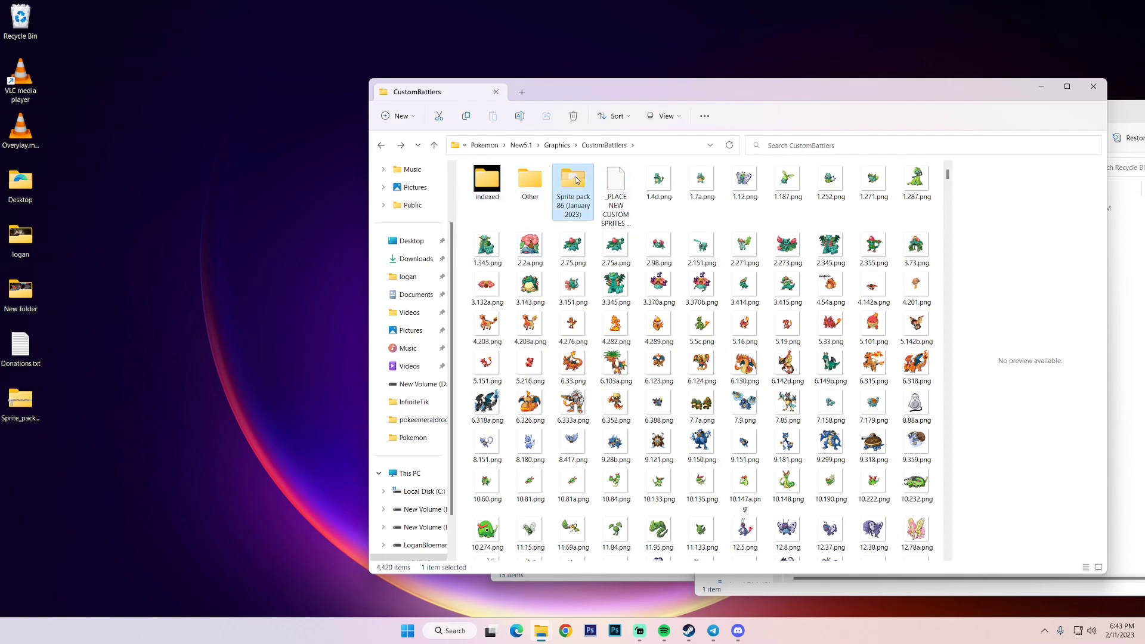
key("Delete")
left_click(528, 182)
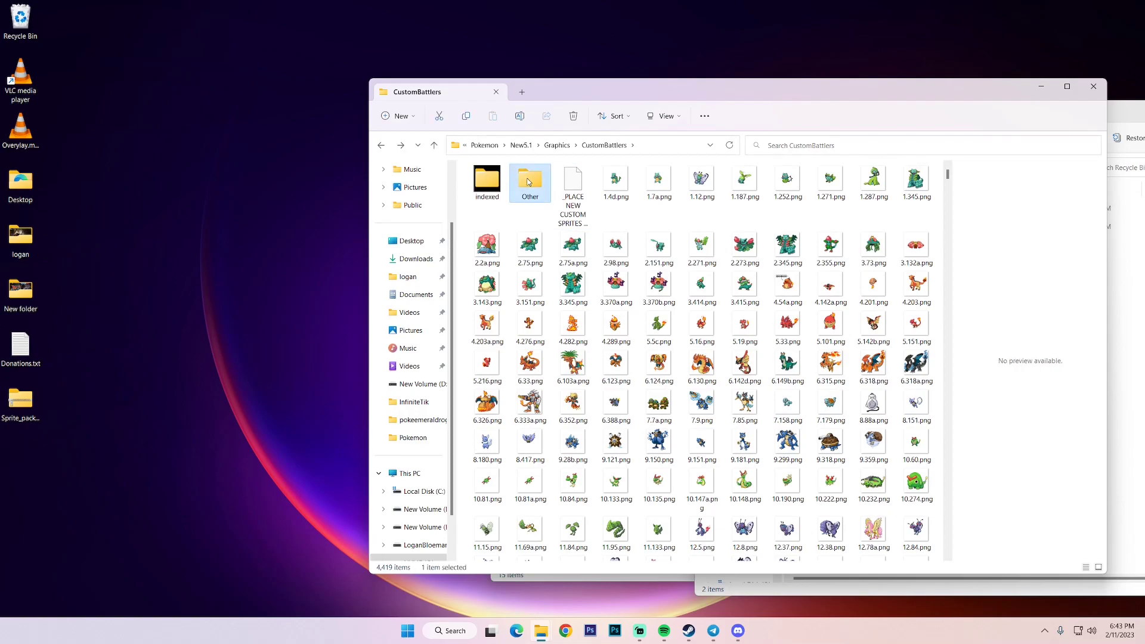
key("Delete")
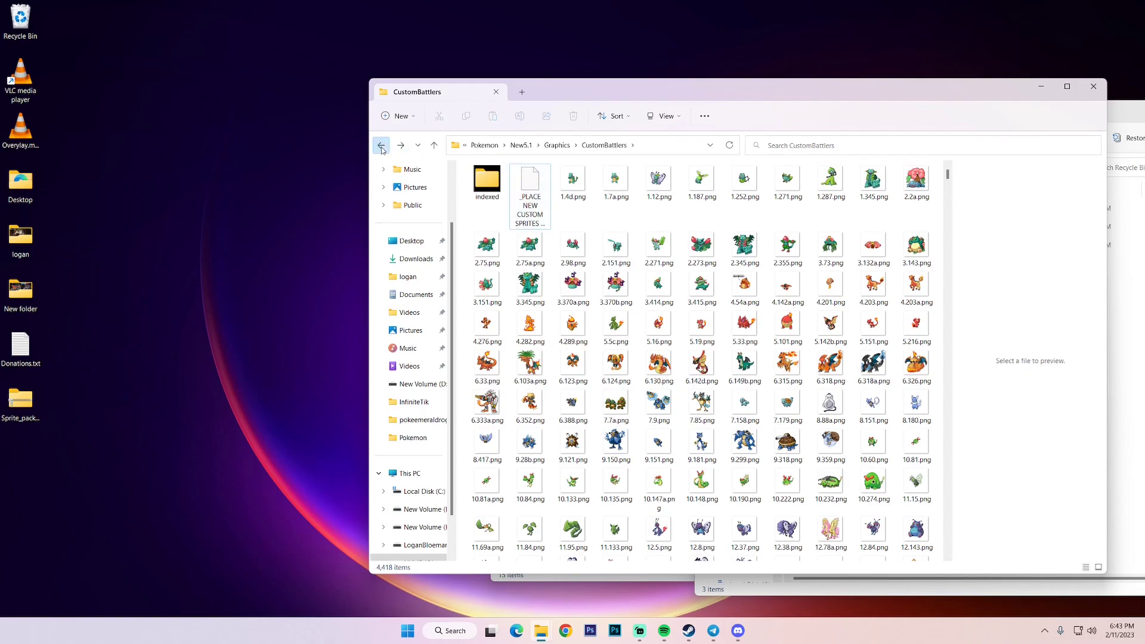
left_click(381, 146)
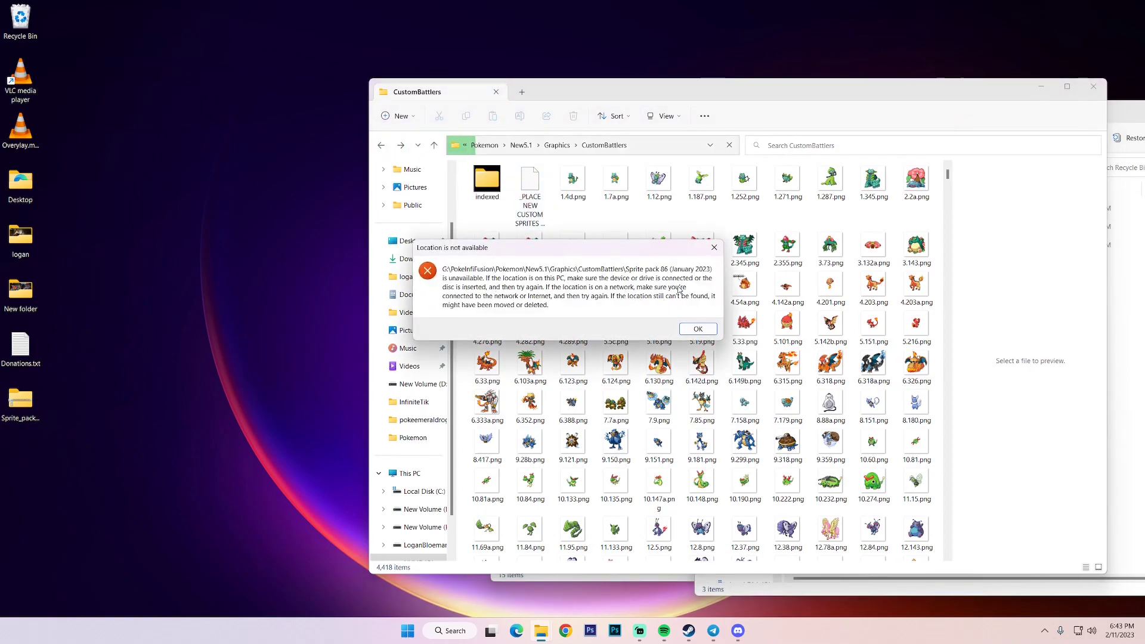
left_click(698, 329)
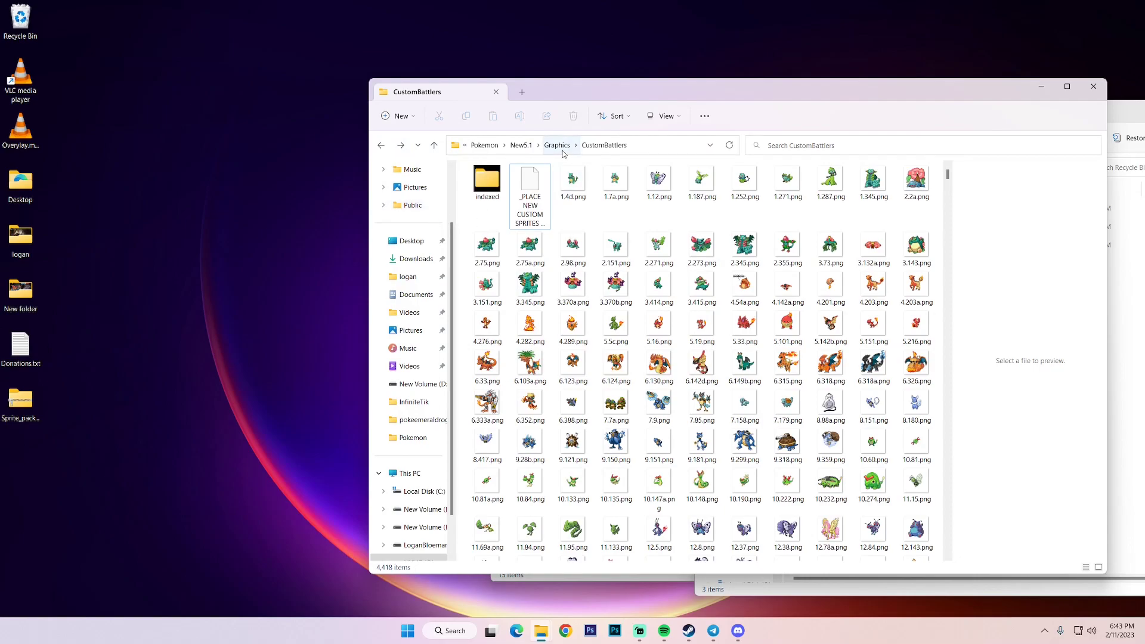
Step: Launch Pokemon Infinite Fusion.exe from the New5.1 folder
left_click(521, 145)
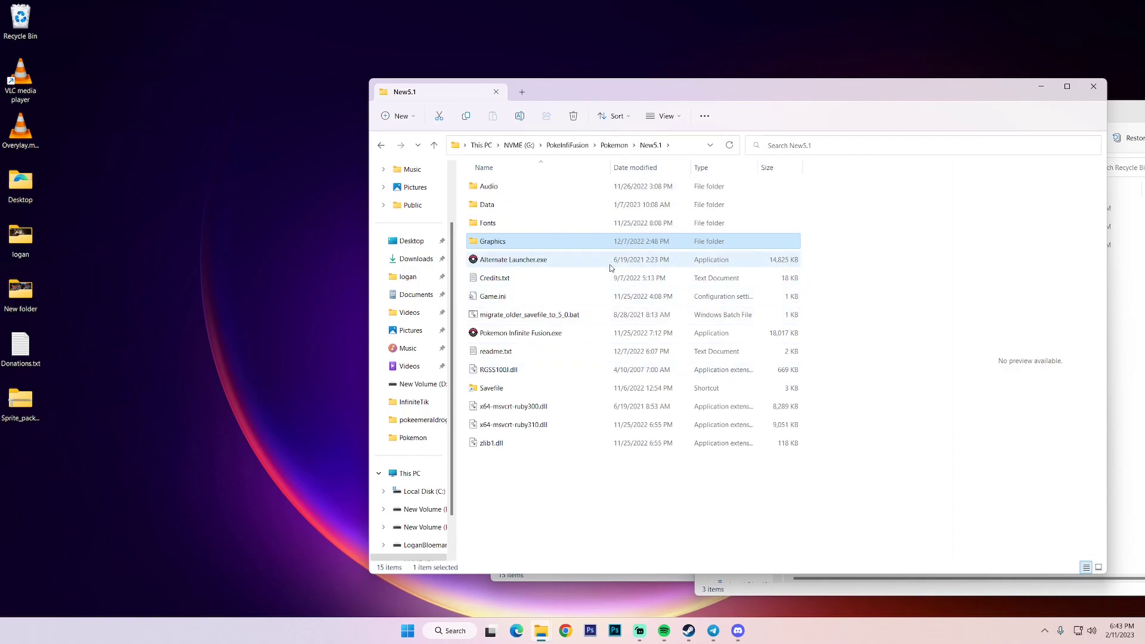
left_click(510, 335)
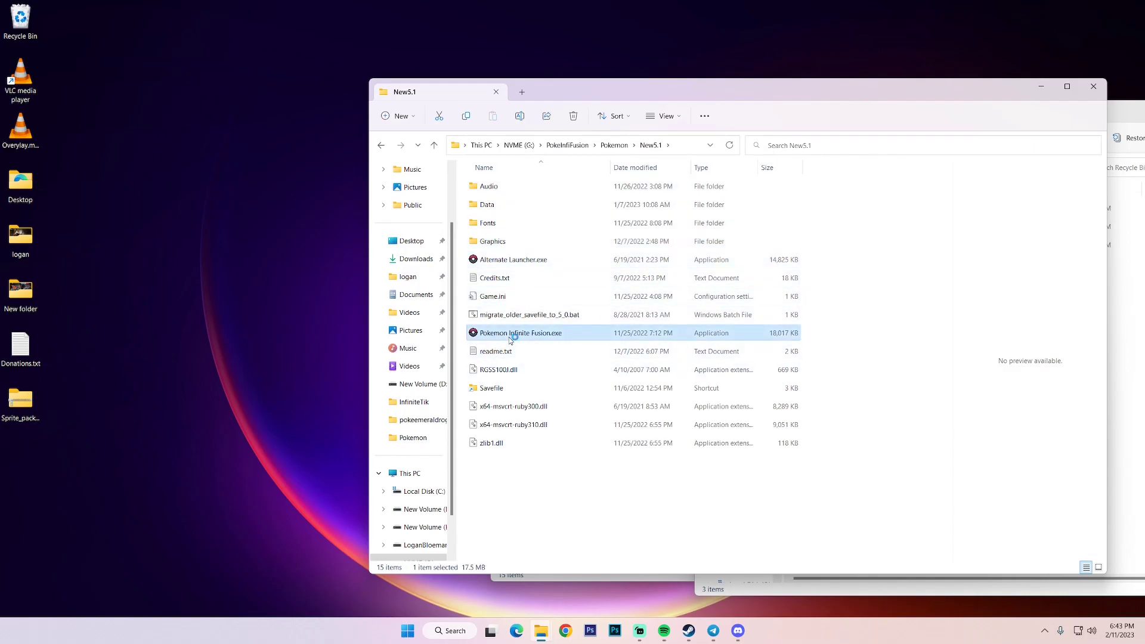
key("Return")
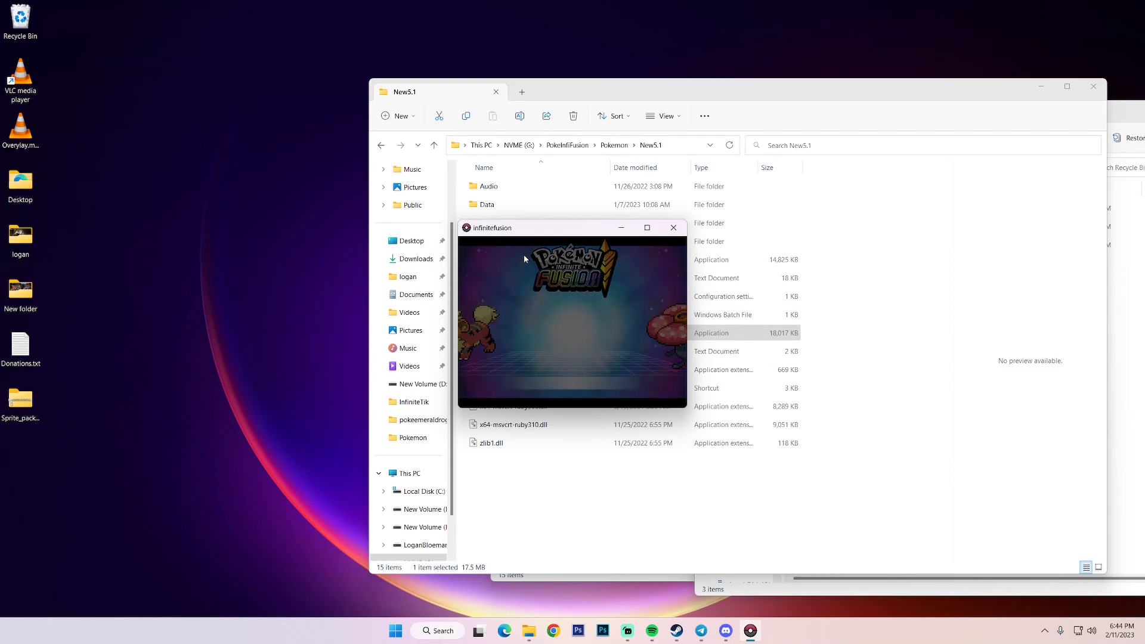
Step: Advance past the title screen and sprite import messages to the new-sprites choice menu
key("Return")
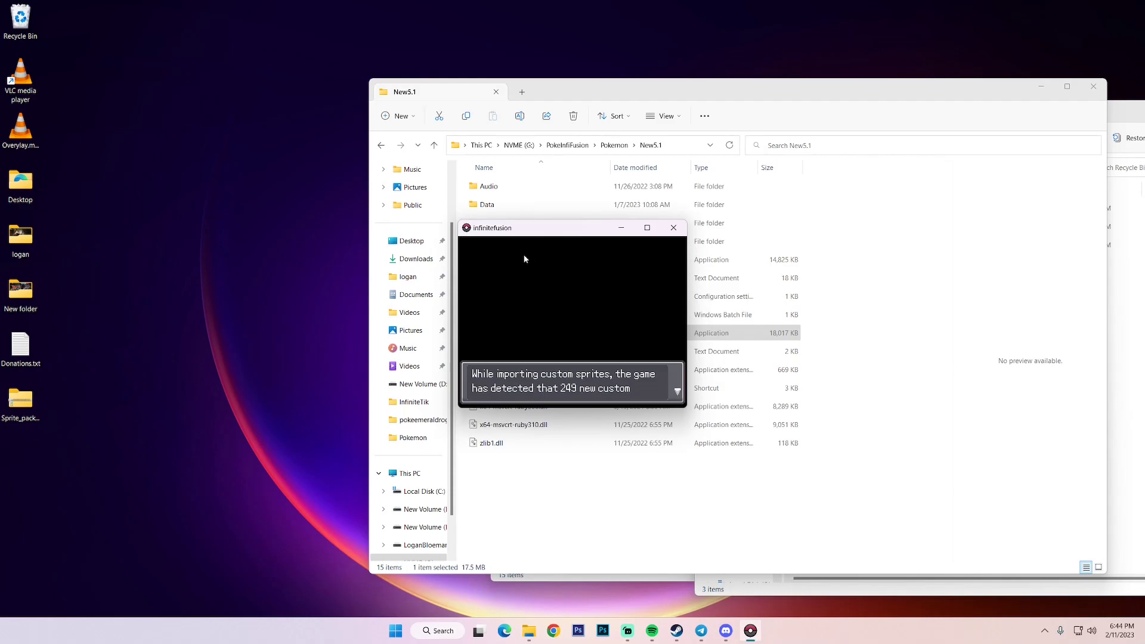
key("Return")
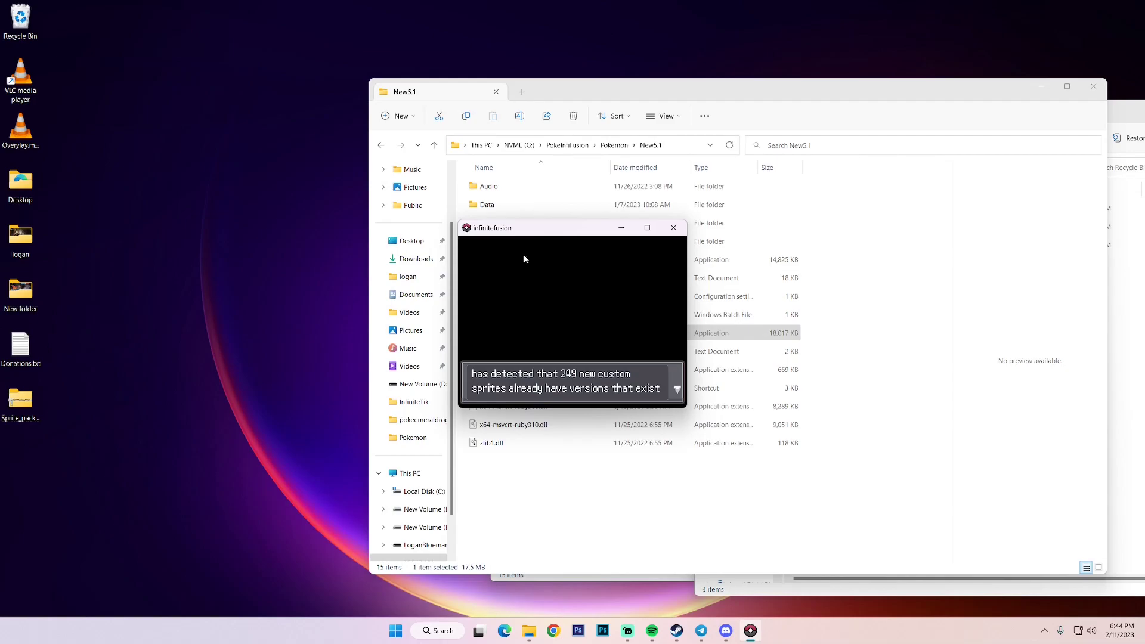
key("Return")
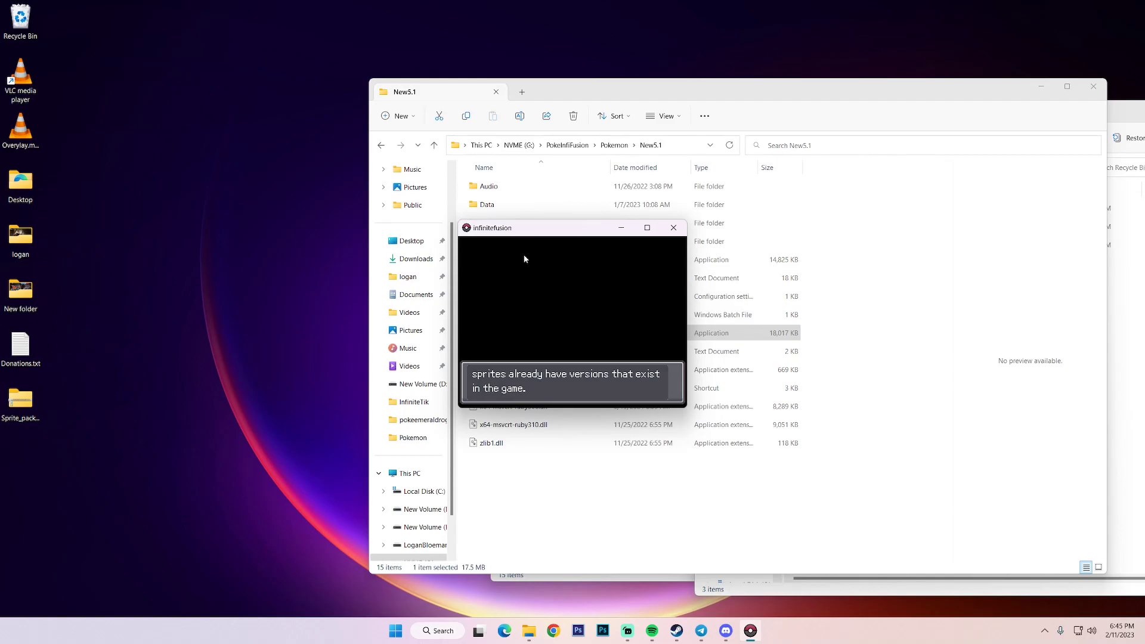
key("Return")
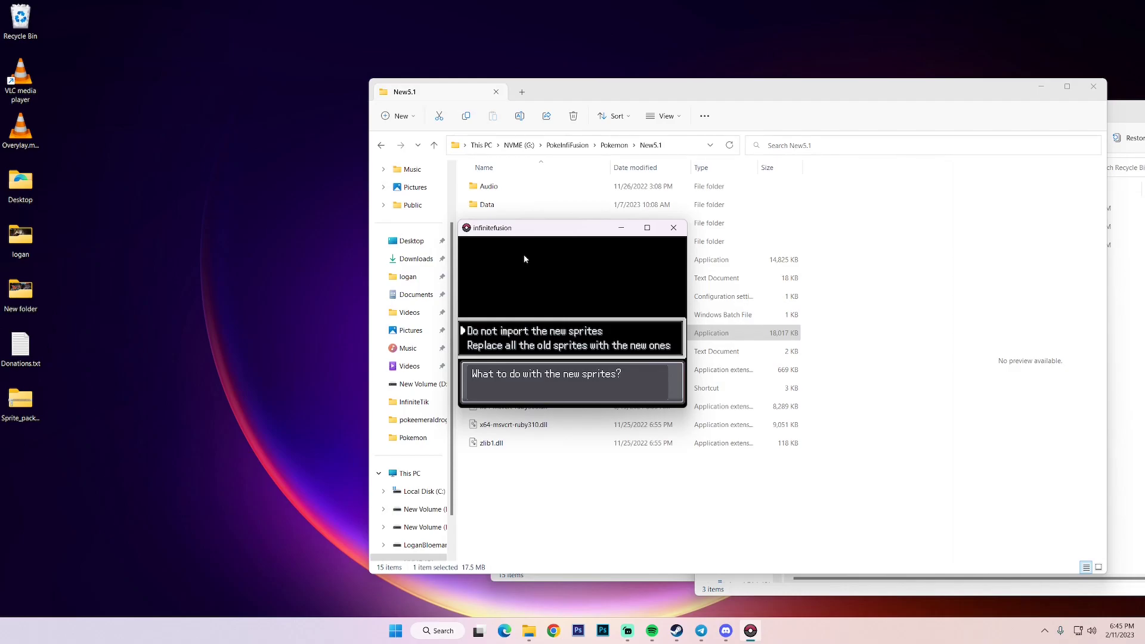
Step: Choose not to import the duplicate sprites and continue past the 4161-sprites-imported summary
key("Return")
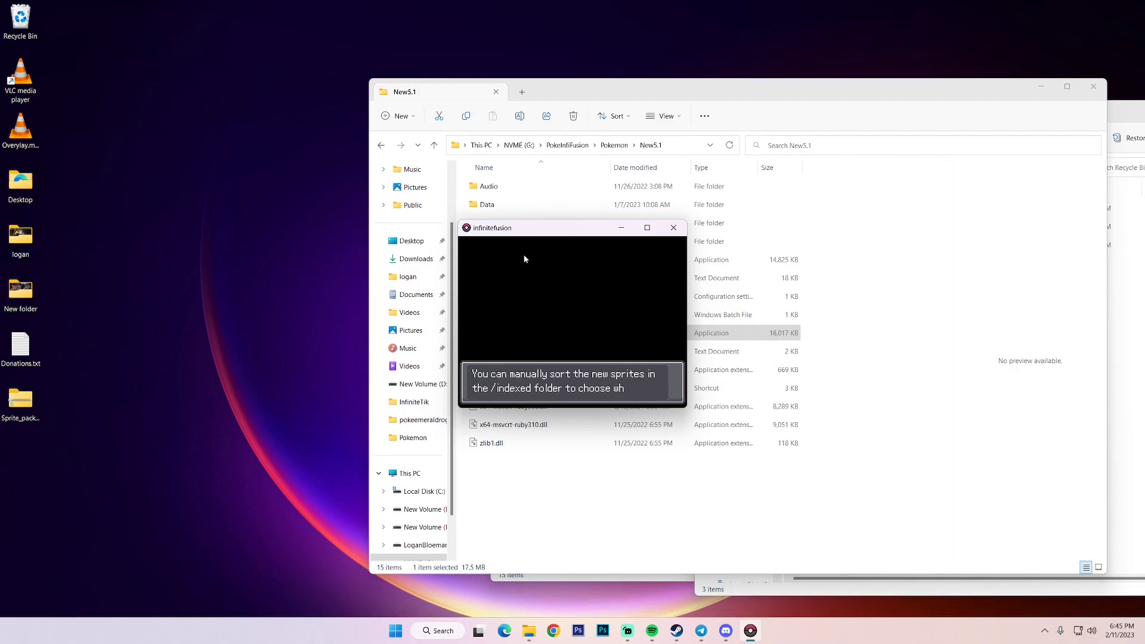
key("Return")
key("Return")
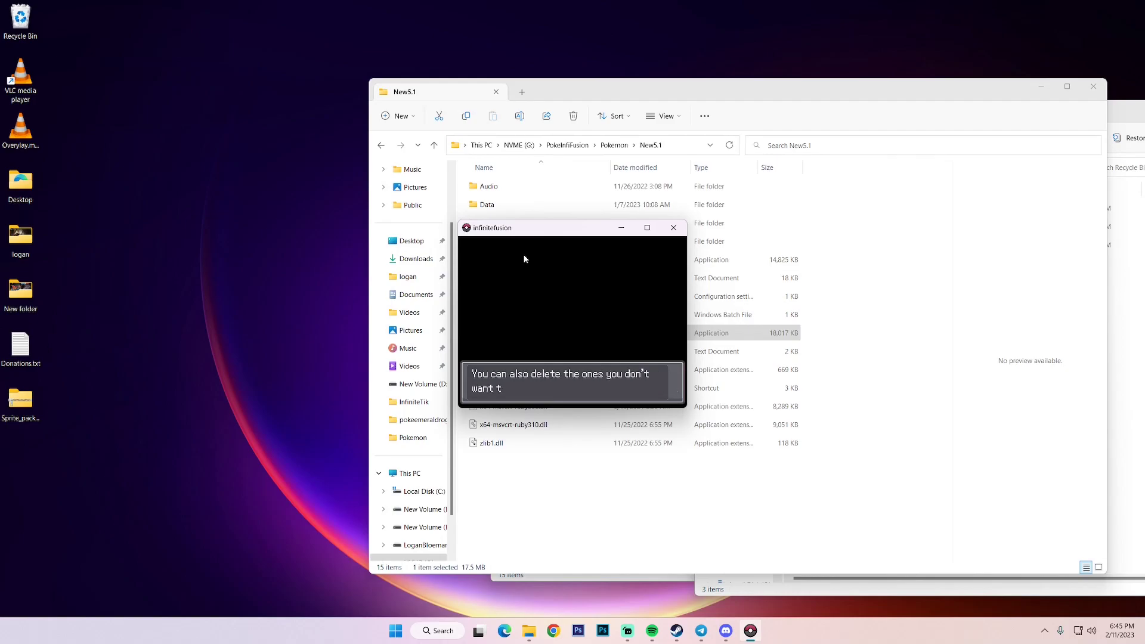
key("Return")
key("Return")
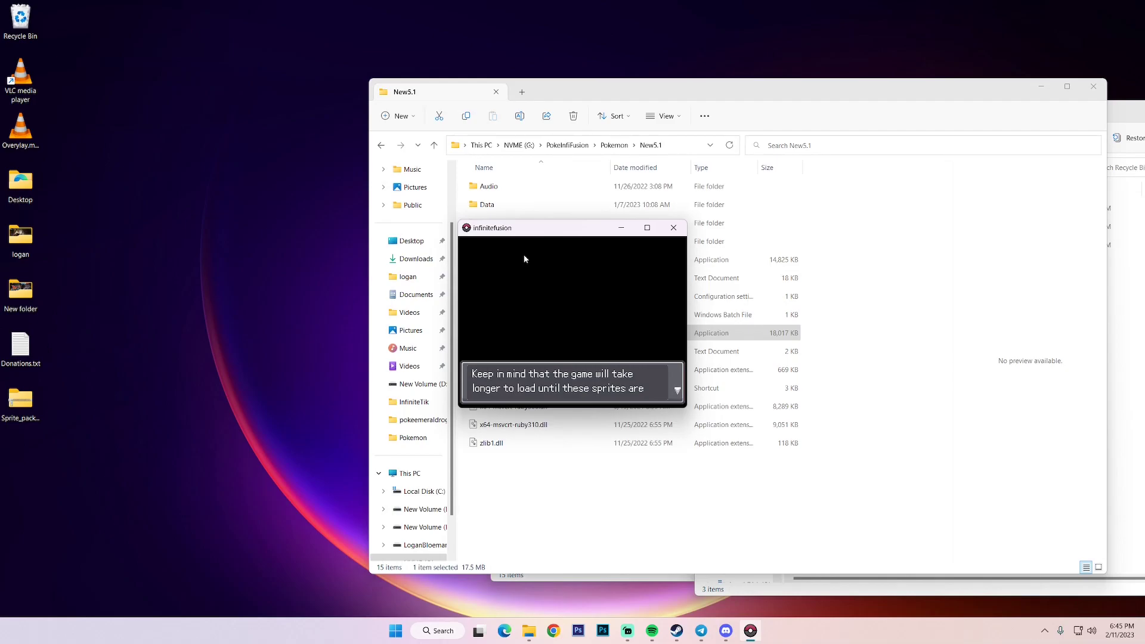
key("Return")
key("Return")
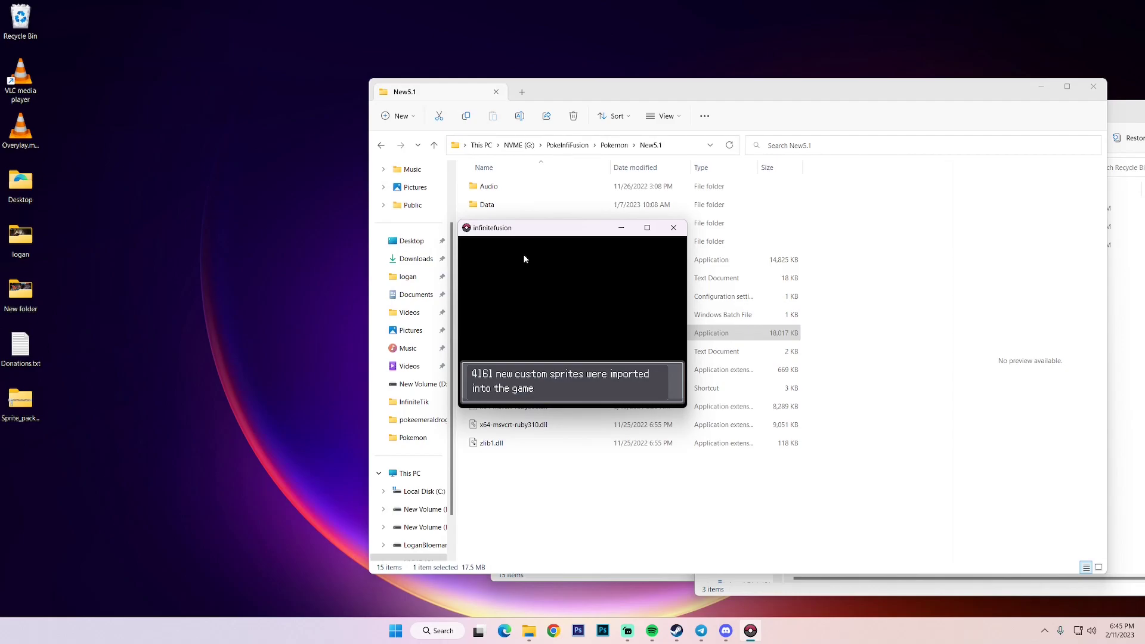
key("Return")
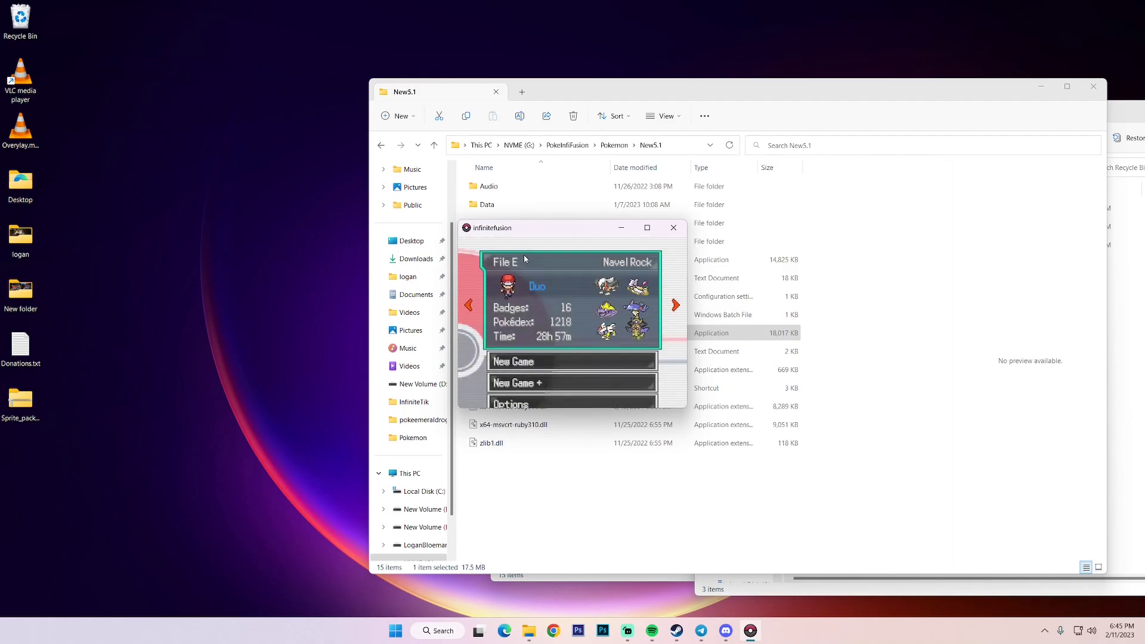
Step: Close the game and browse the 257 items left in Graphics\CustomBattlers
left_click(674, 230)
double_click(491, 242)
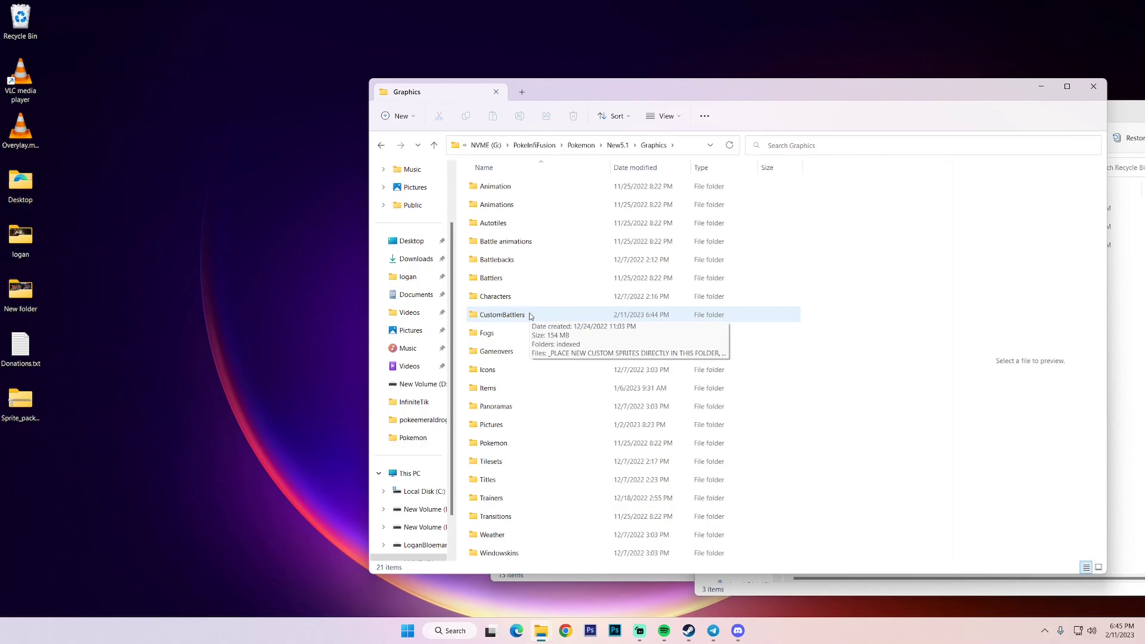
double_click(530, 315)
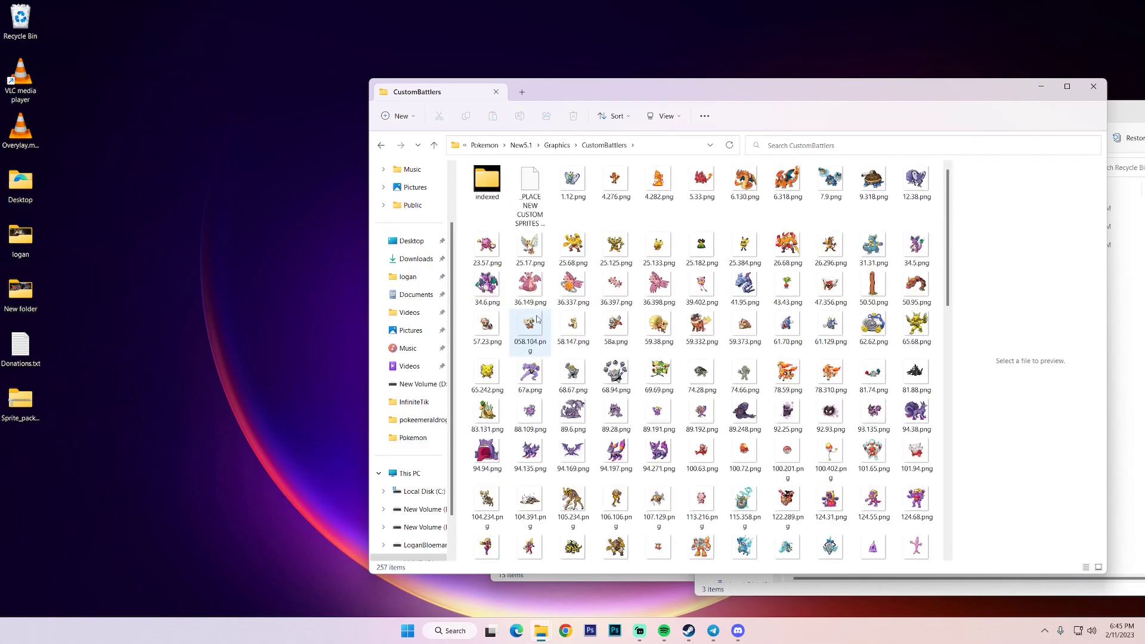
scroll(716, 320, "down", 10)
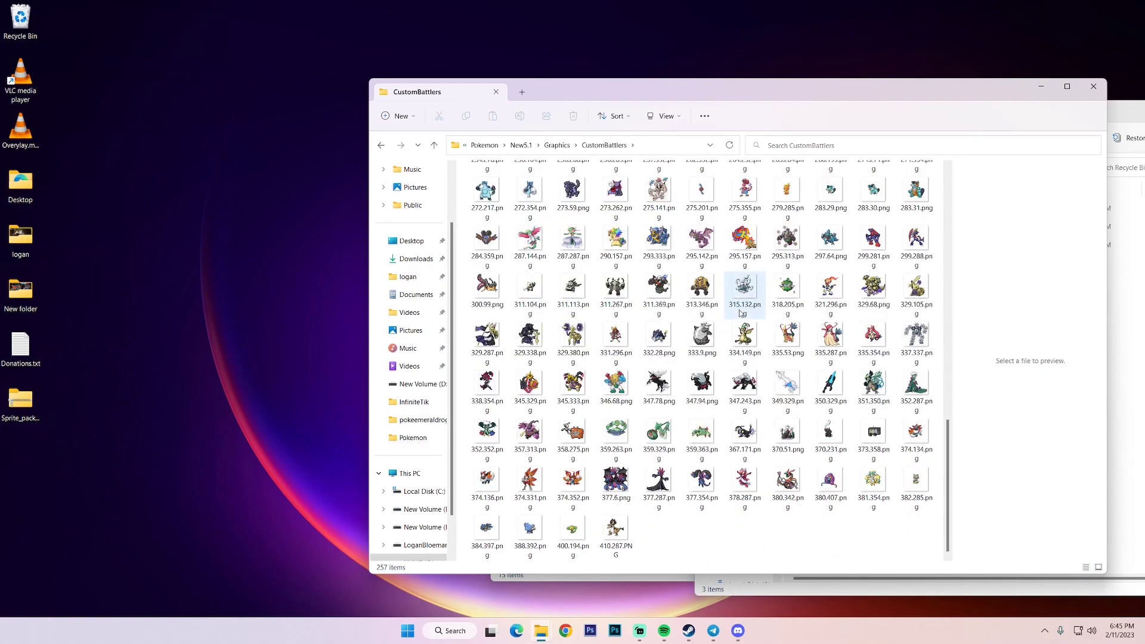
scroll(737, 315, "up", 10)
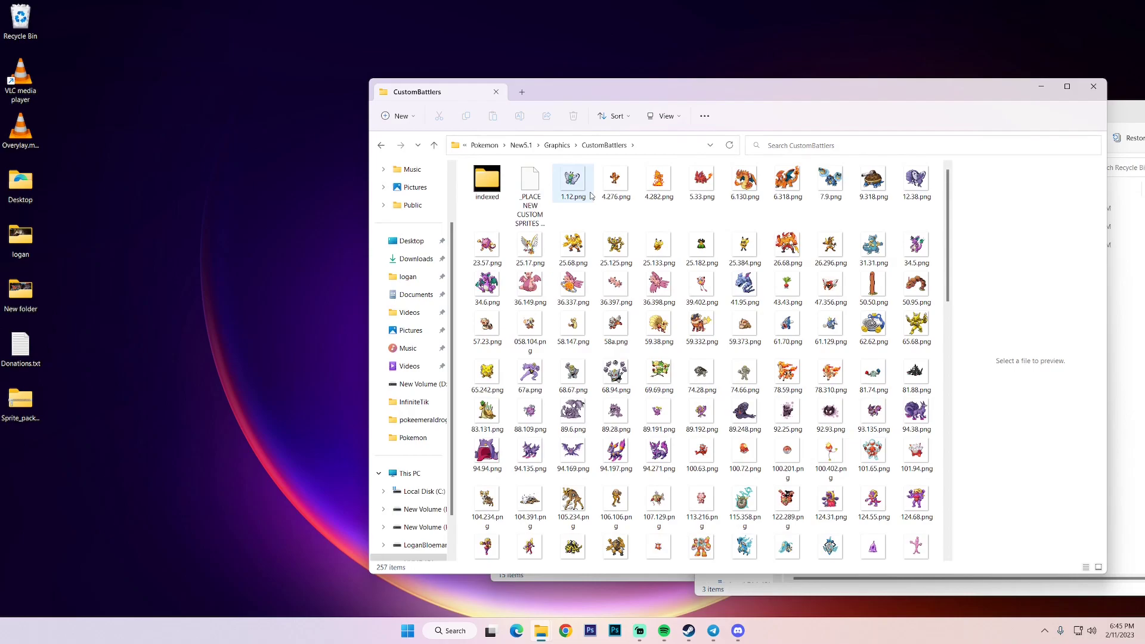
scroll(655, 308, "down", 10)
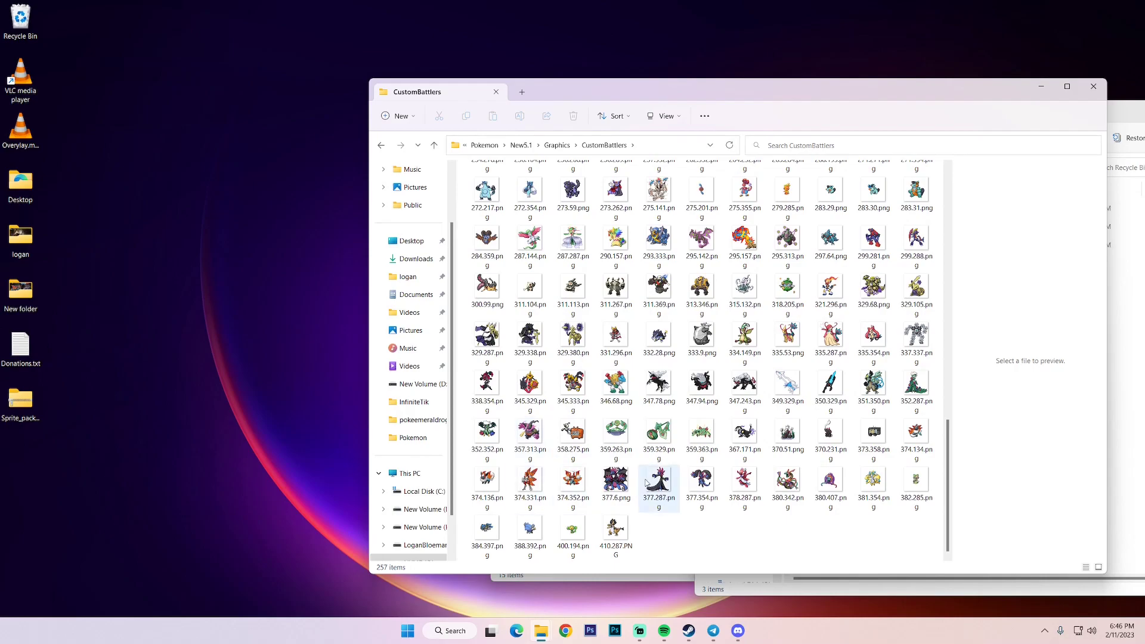
scroll(727, 481, "up", 10)
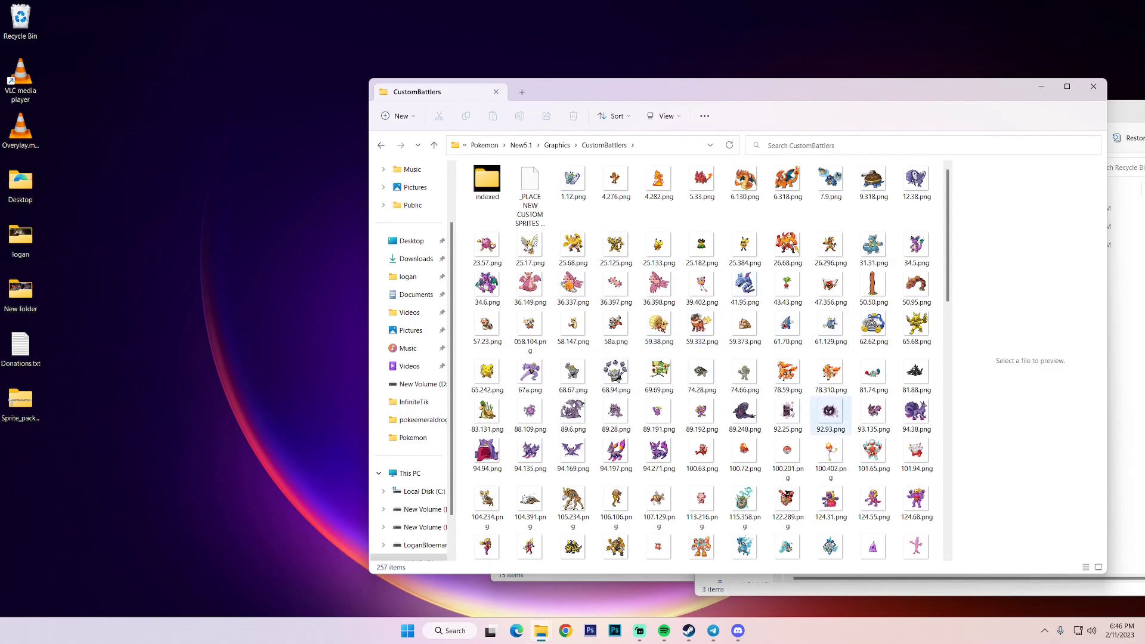
Step: Select sprites 1.12.png through 410.287.PNG, cancel the menu, and return to Graphics
left_click(572, 182)
scroll(630, 303, "down", 15)
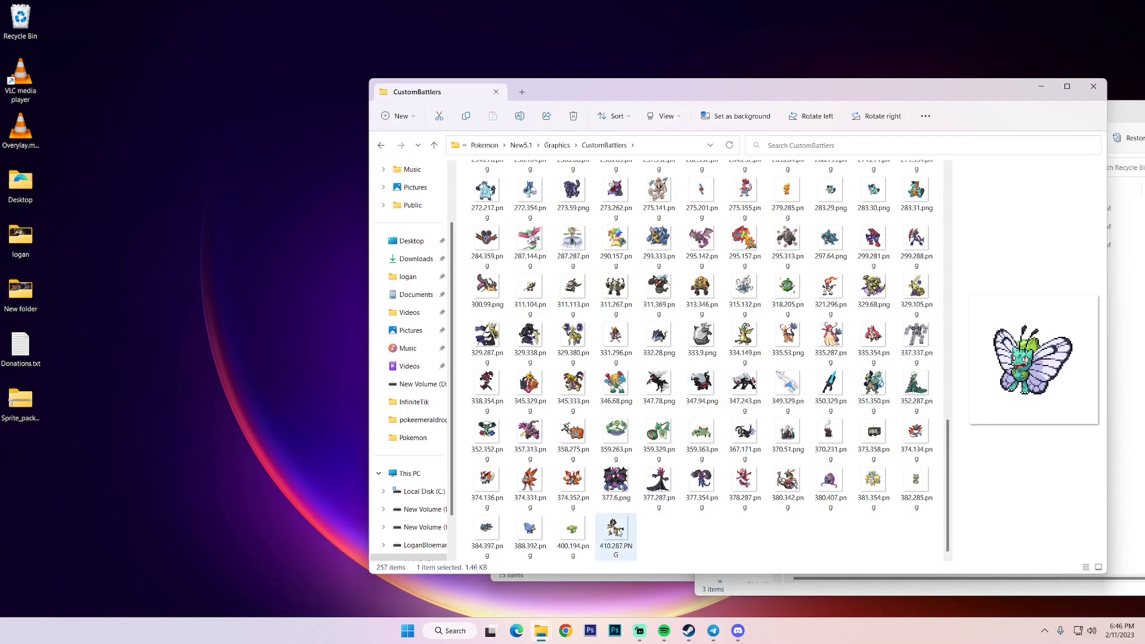
left_click(618, 529, "shift")
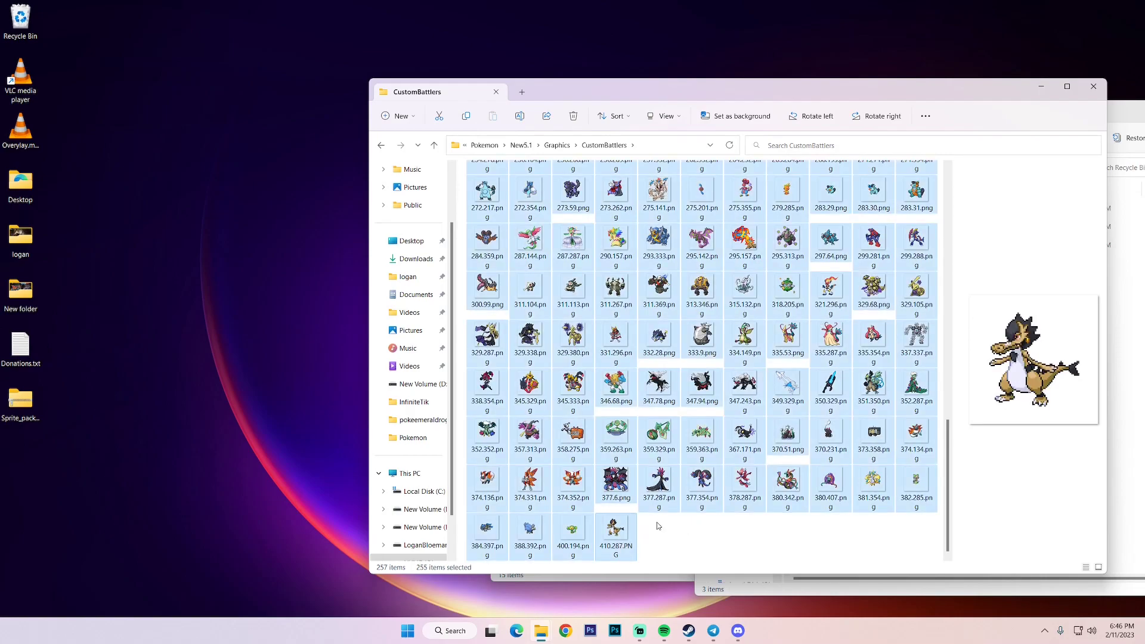
right_click(658, 430)
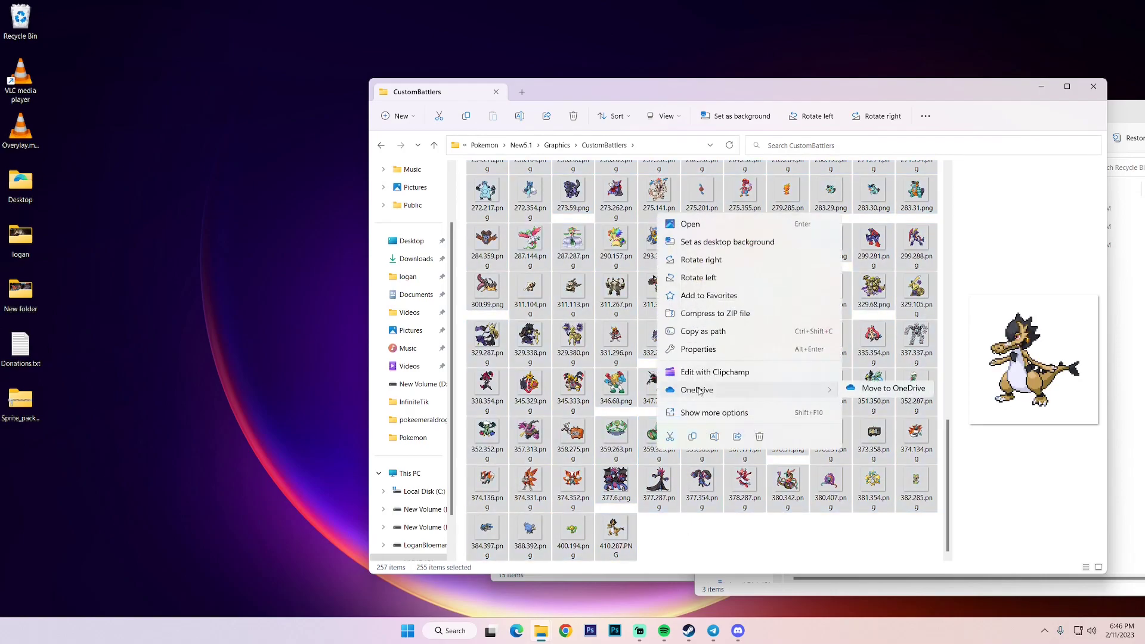
left_click(696, 540)
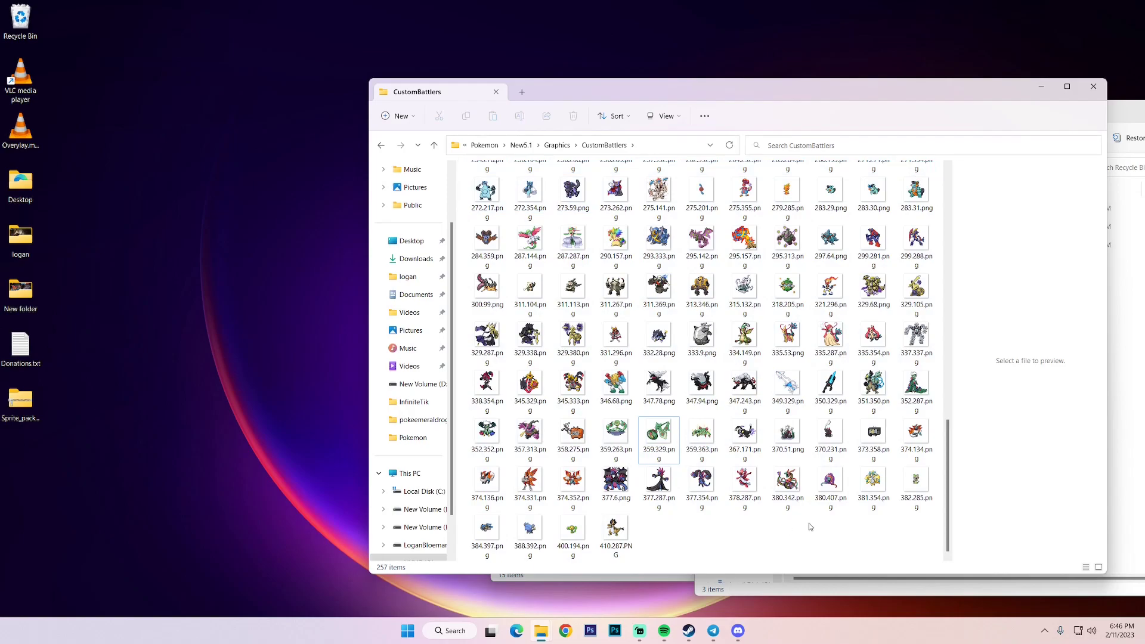
scroll(460, 167, "up", 10)
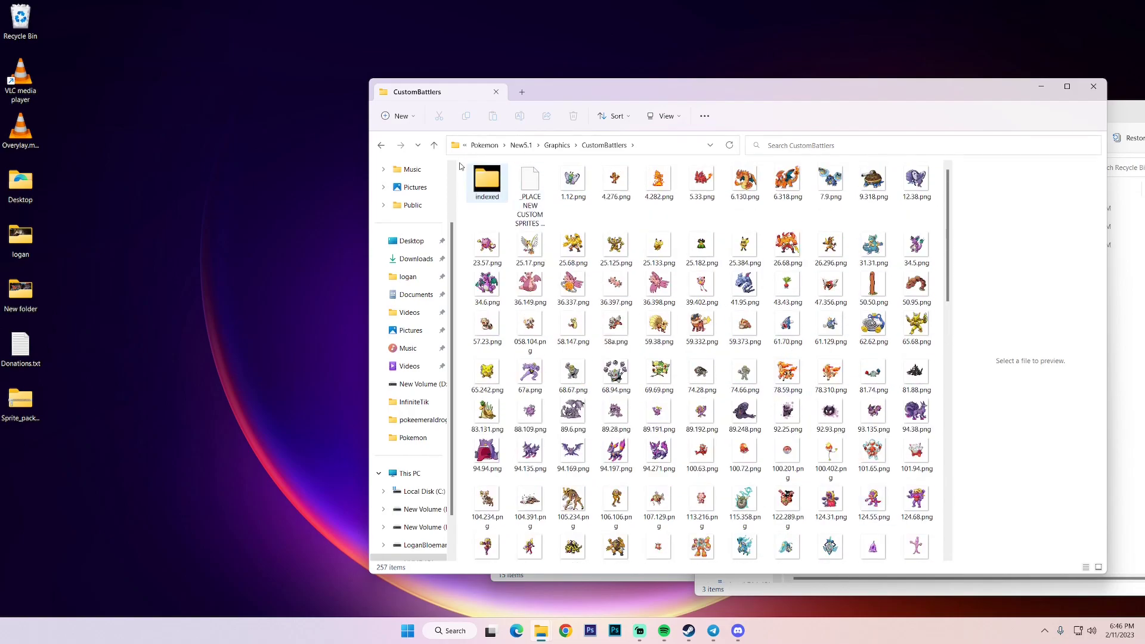
left_click(380, 145)
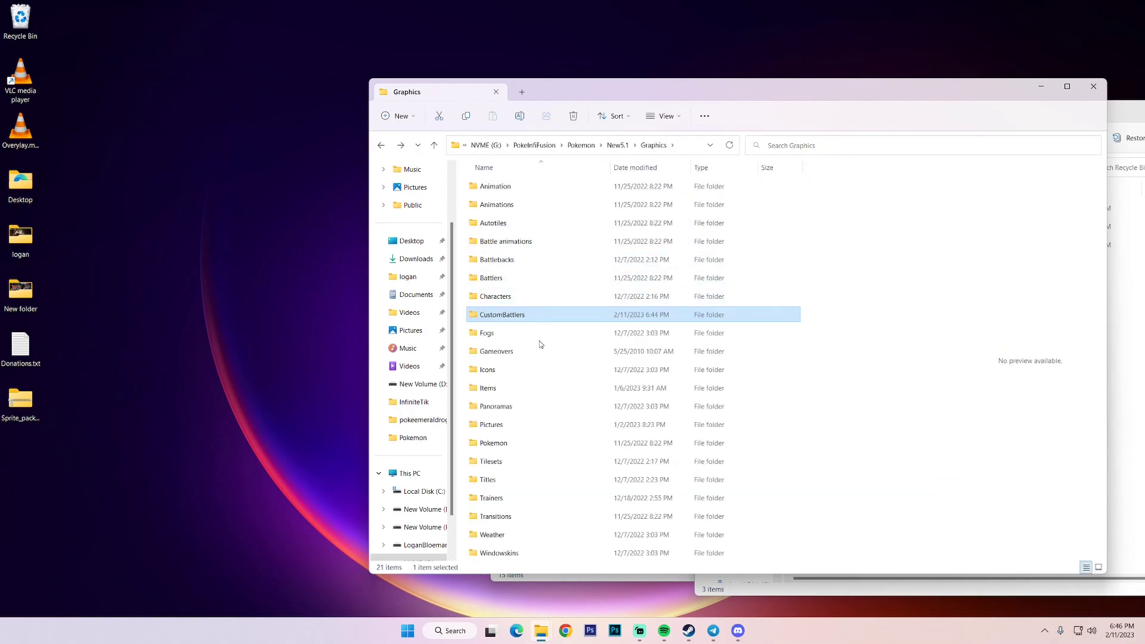
Step: Relaunch Pokemon Infinite Fusion from New5.1 and replace the old sprites with the 249 new ones
left_click(380, 145)
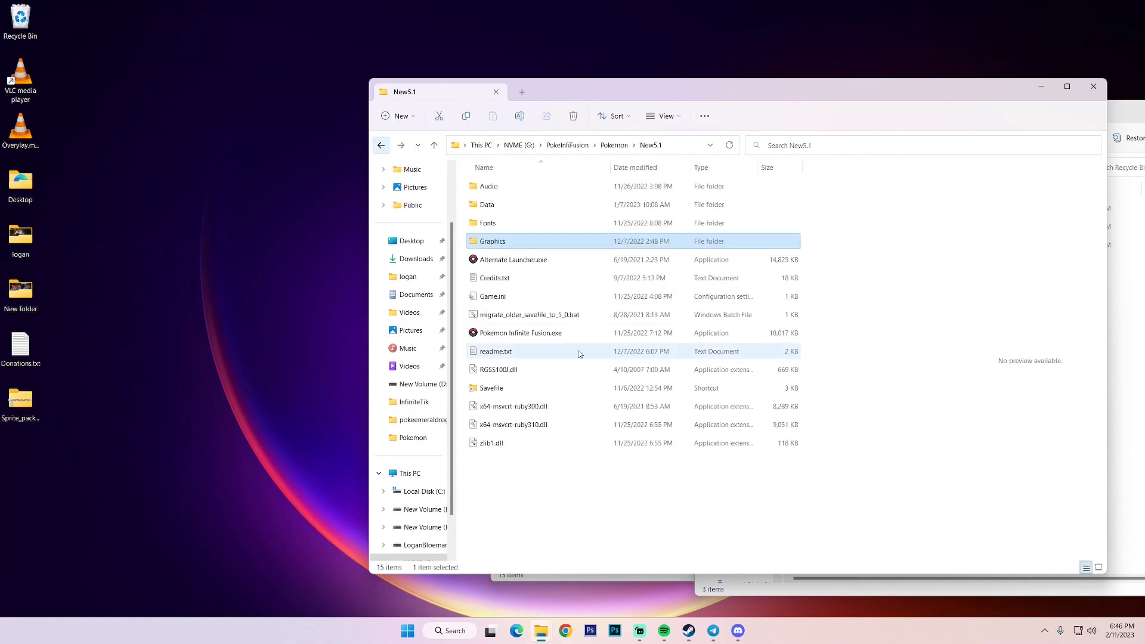
double_click(522, 333)
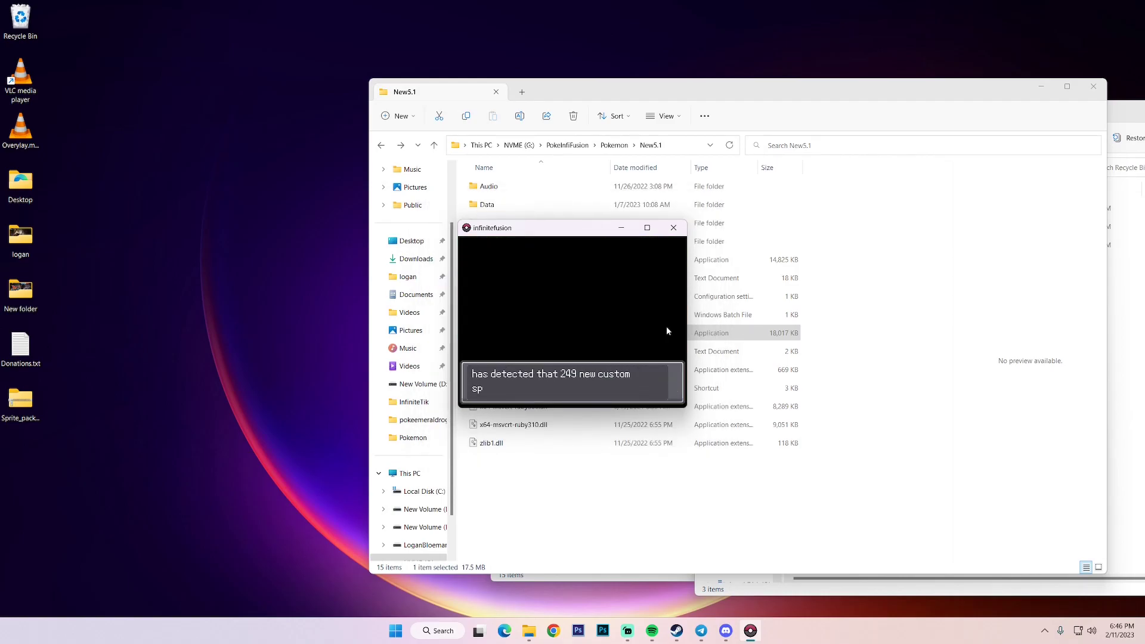
key("Return")
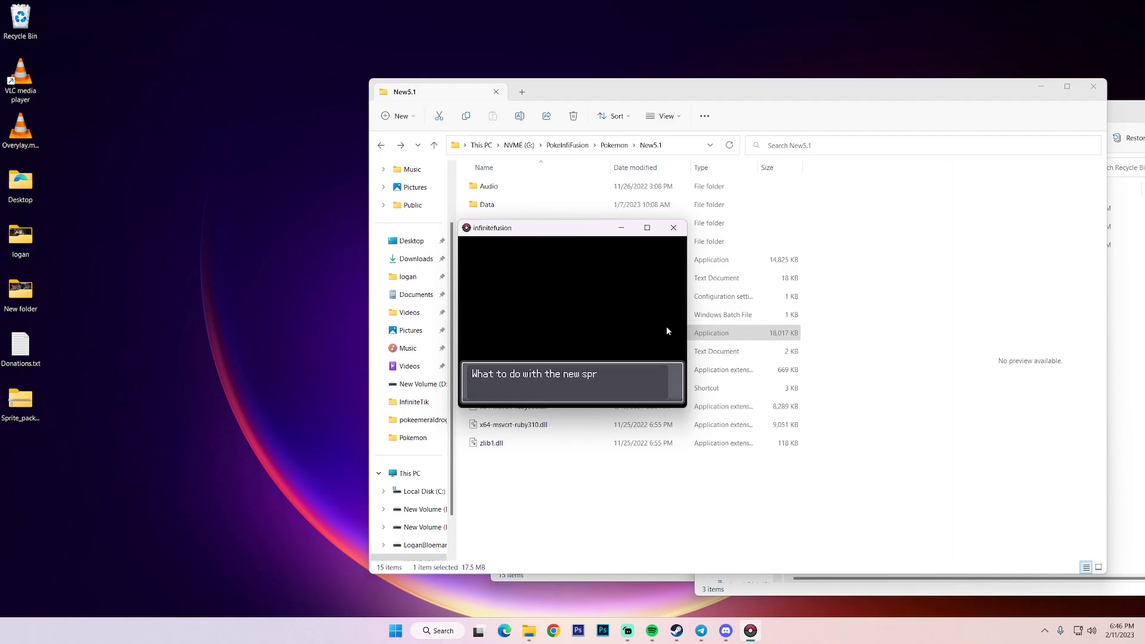
key("Down")
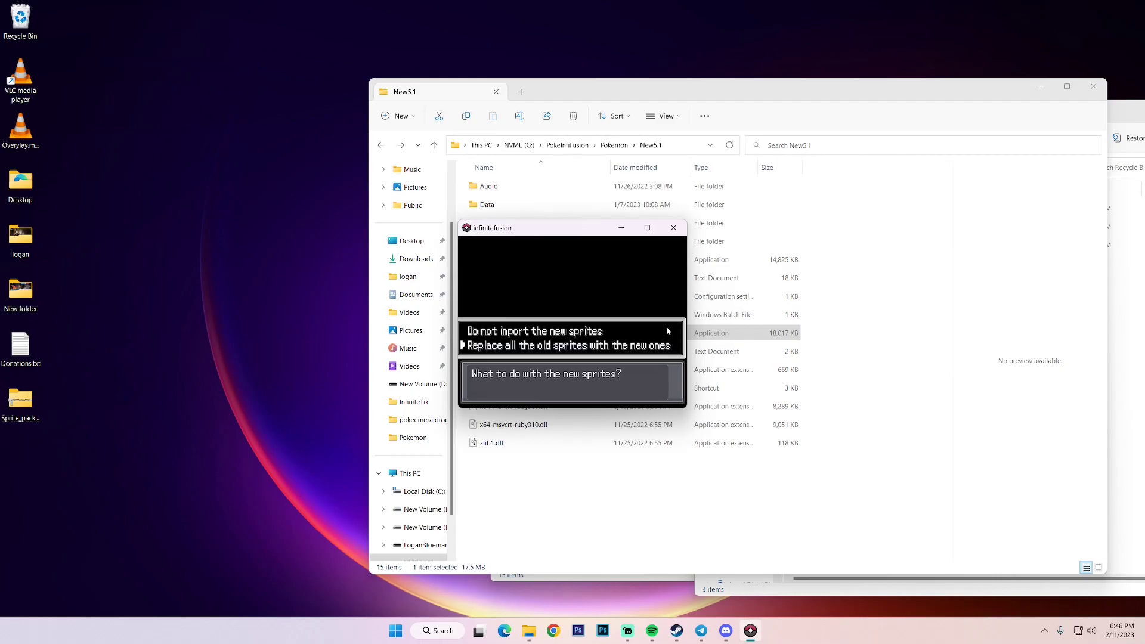
key("Return")
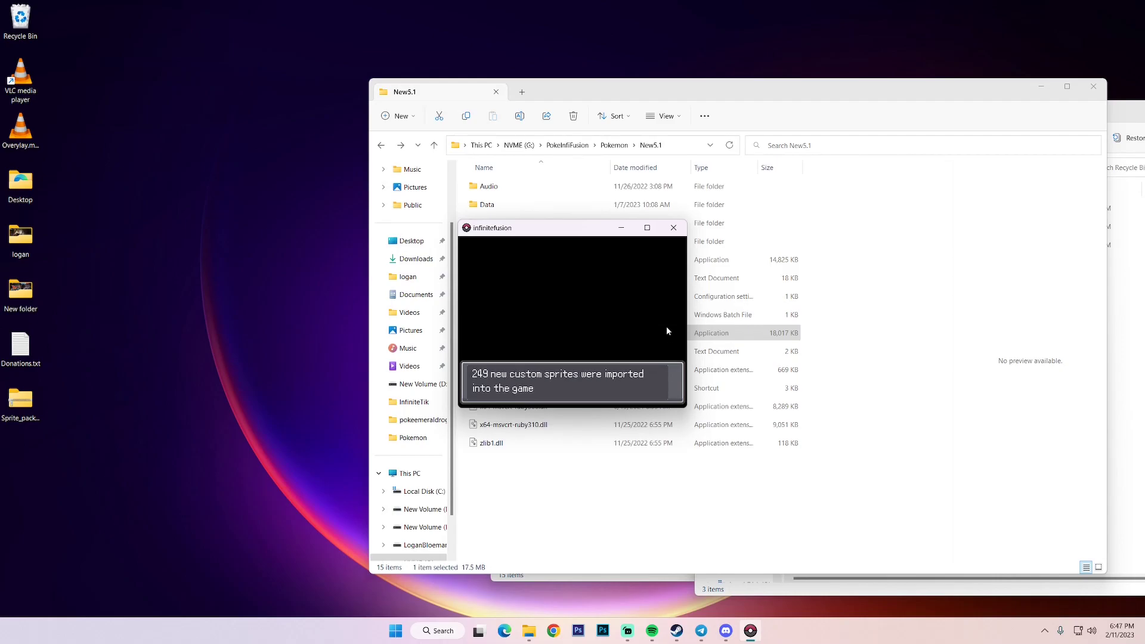
key("Return")
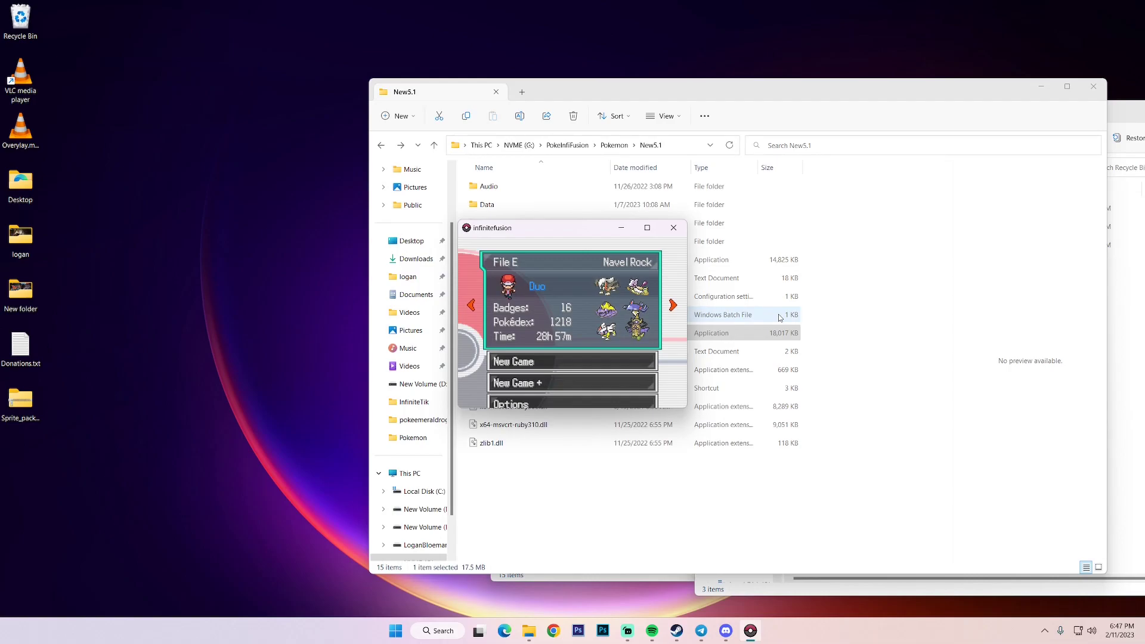
Step: Load the File E save and open the Pokédex entry for 595 Togesaur
key("Return")
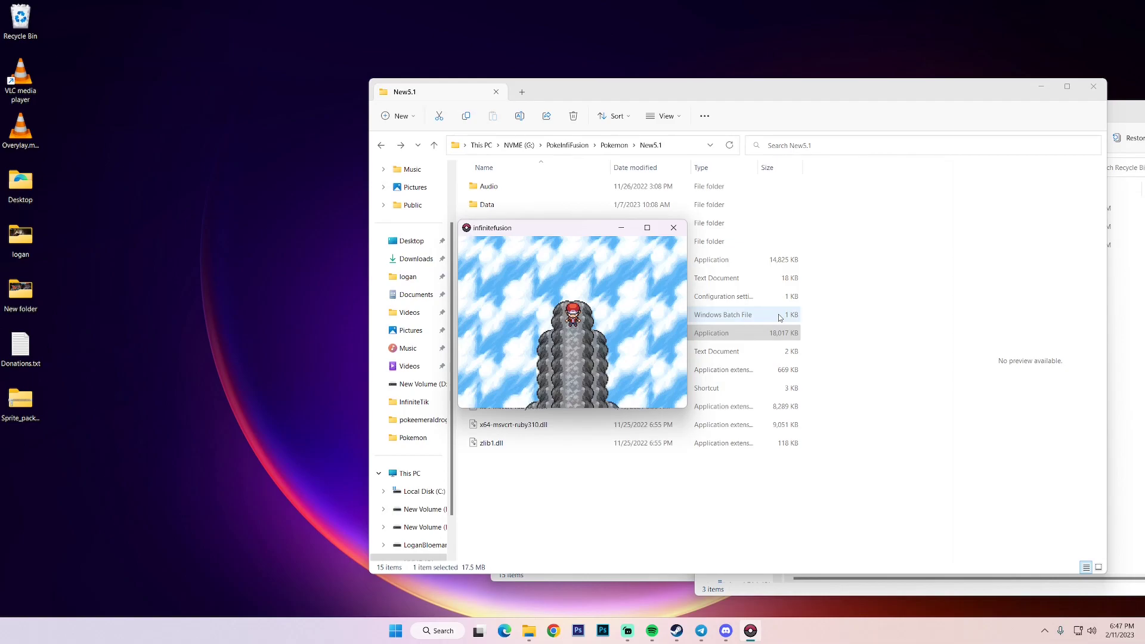
key("Escape")
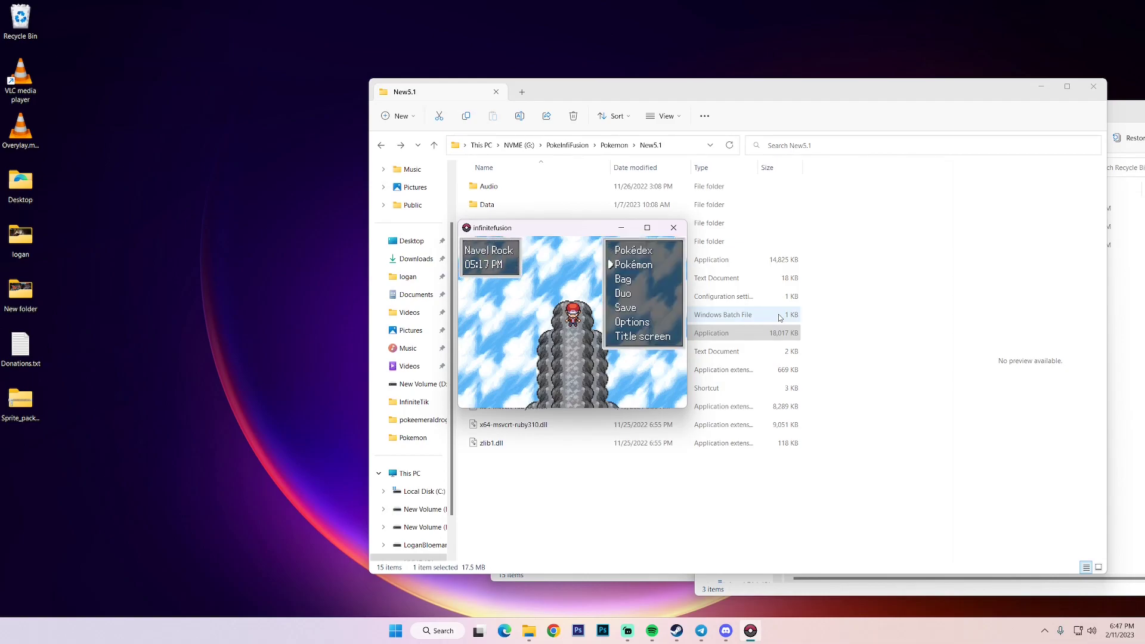
key("Escape")
key("Escape")
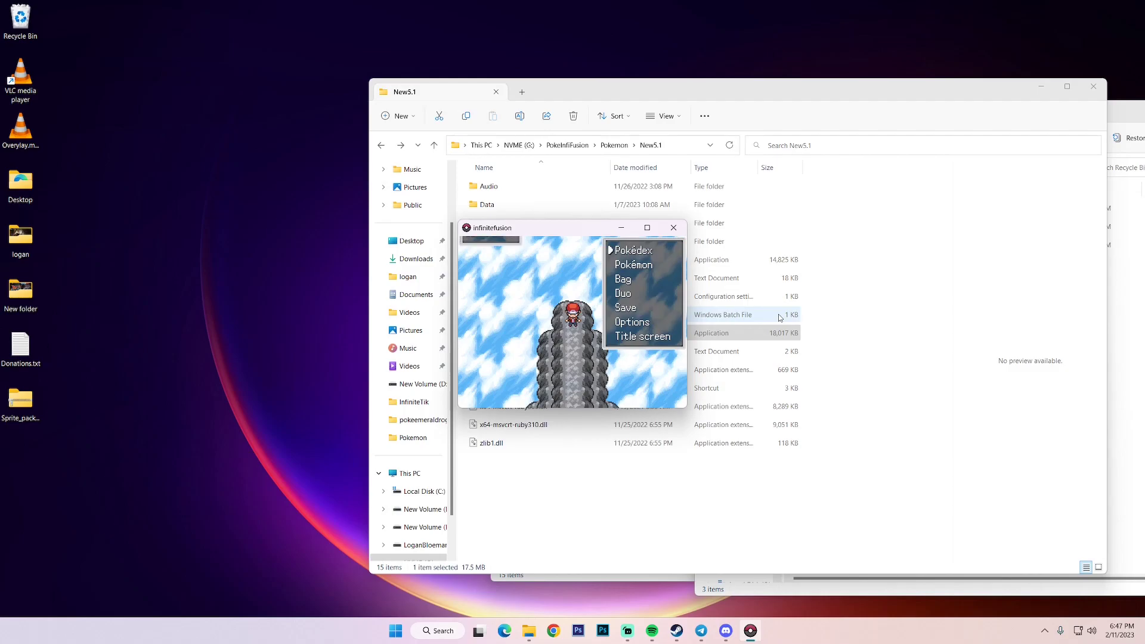
key("Return")
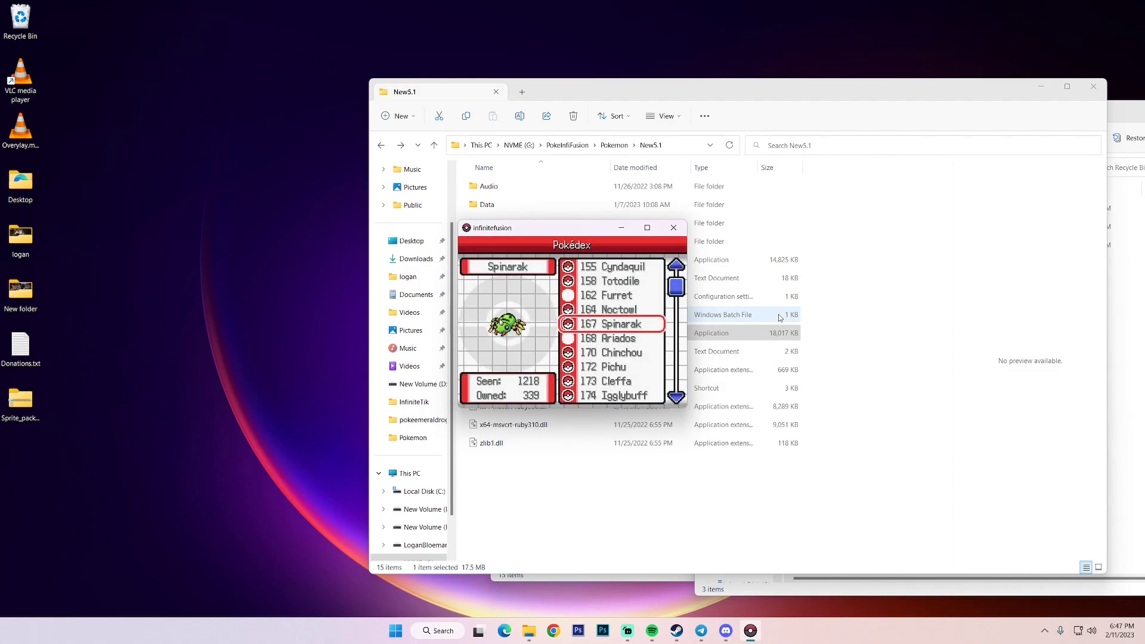
key("Down")
key("Down")
key("Down")
key("Down")
key("Down")
key("Down")
key("Down")
key("Down")
key("Down")
key("Down")
key("Down")
key("Down")
key("Down")
key("Down")
key("Down")
key("Down")
key("Down")
key("Down")
key("Down")
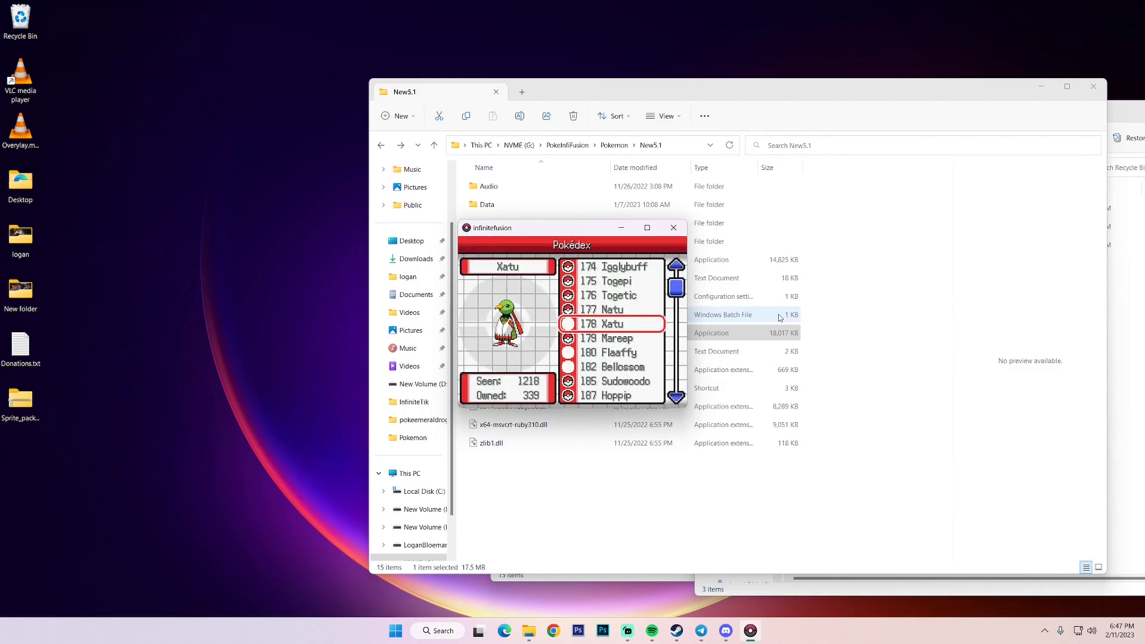
key("Return")
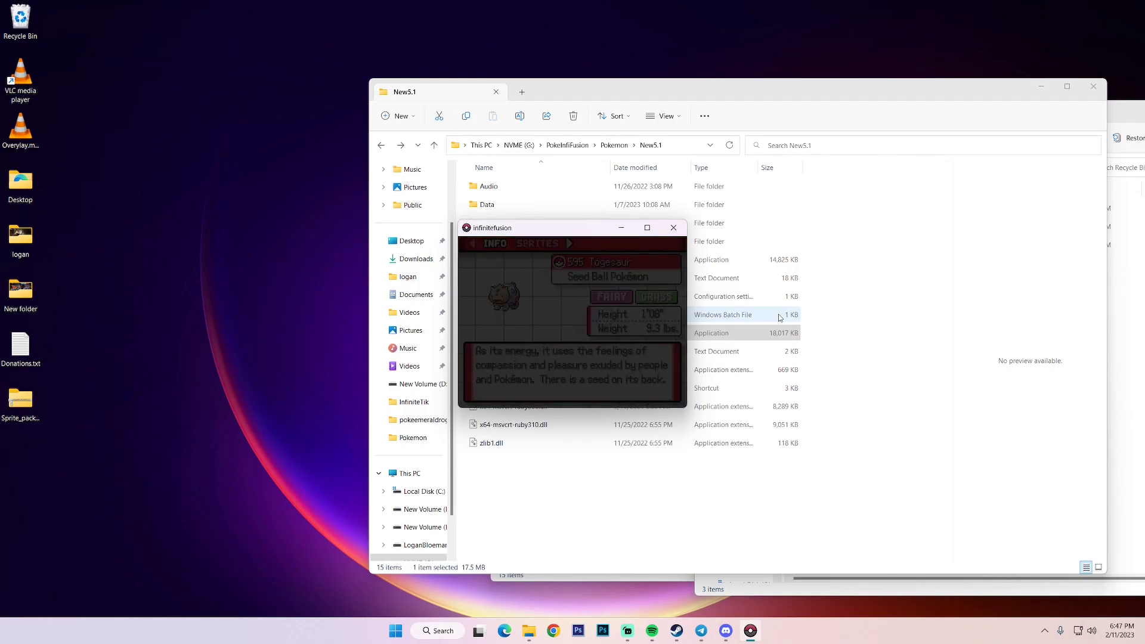
Step: Browse Togesaur's alternate sprites on its Sprites page, then return to the Pokédex list
key("Right")
key("Left")
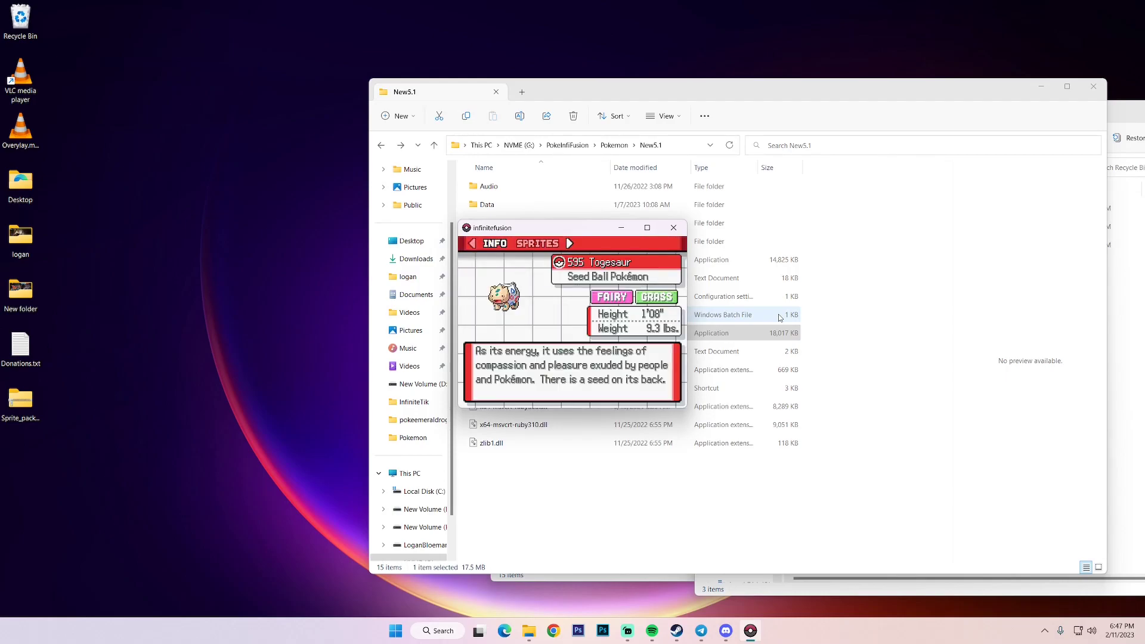
key("Right")
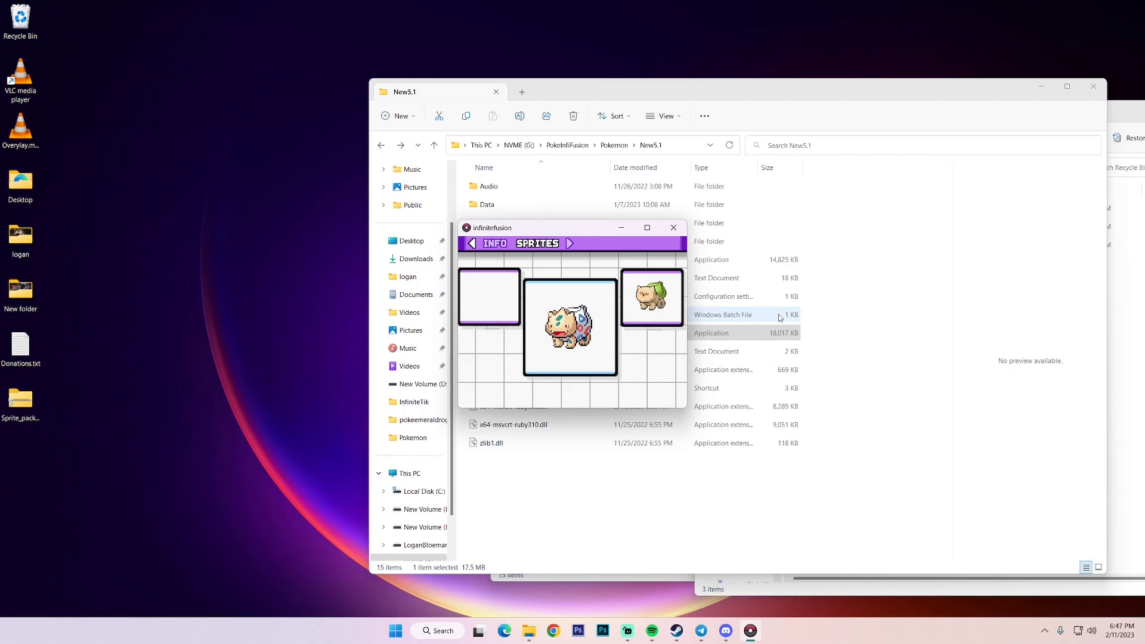
key("Right")
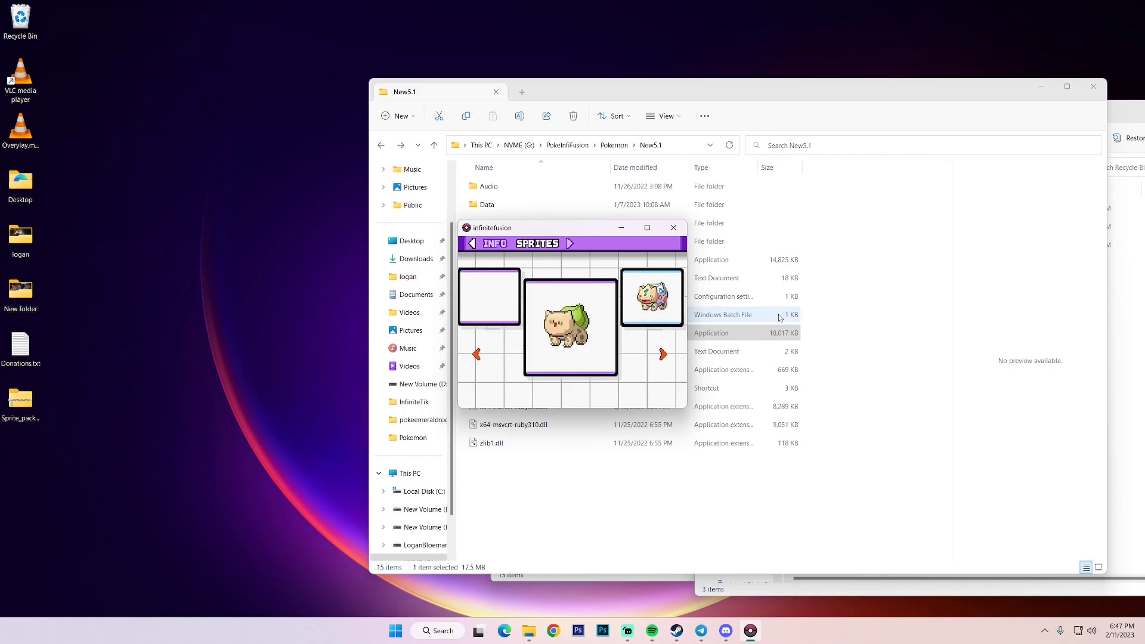
key("Right")
key("Right")
key("Right")
key("Right")
key("Right")
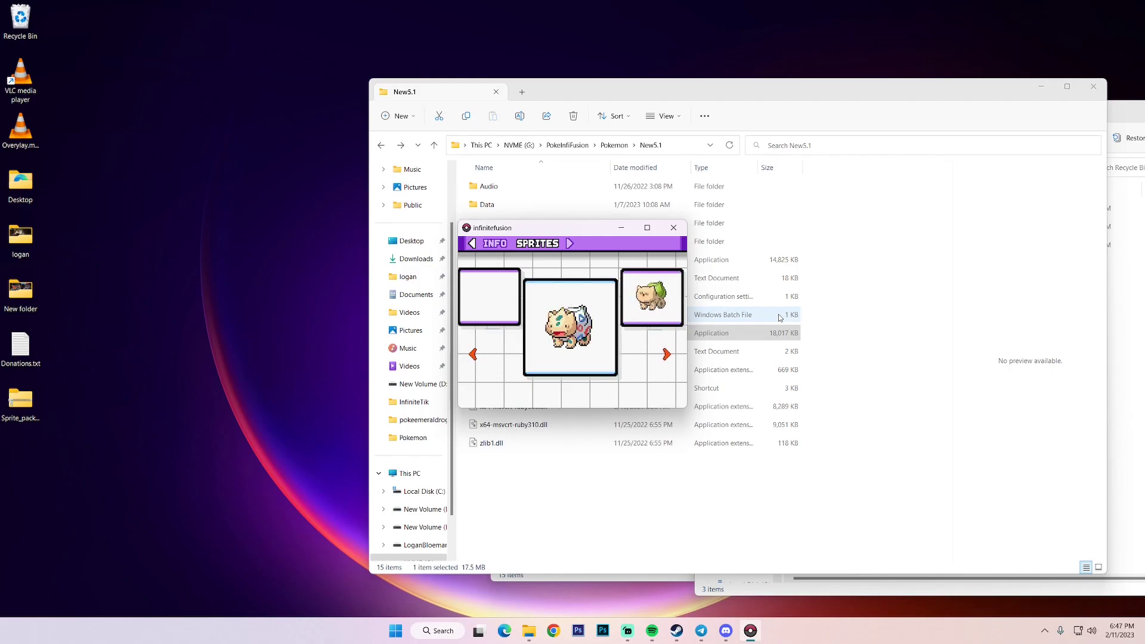
key("Right")
key("Right")
key("Right")
key("Right")
key("Escape")
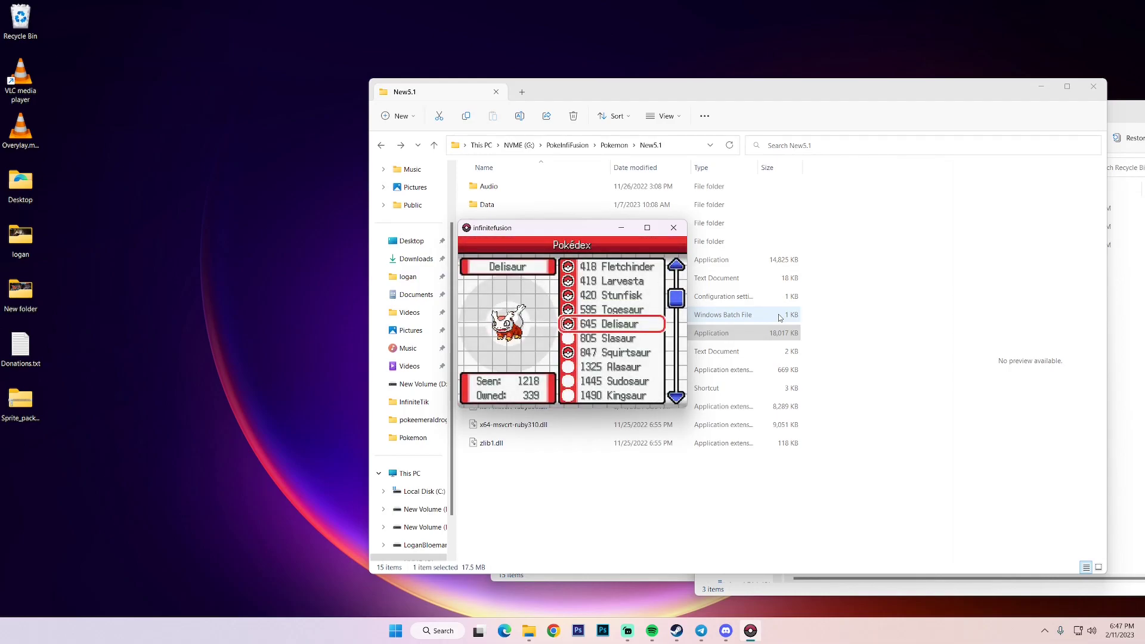
Step: Open 645 Delisaur's Sprites page and cycle to the green-capped alternate sprite
key("Return")
key("Right")
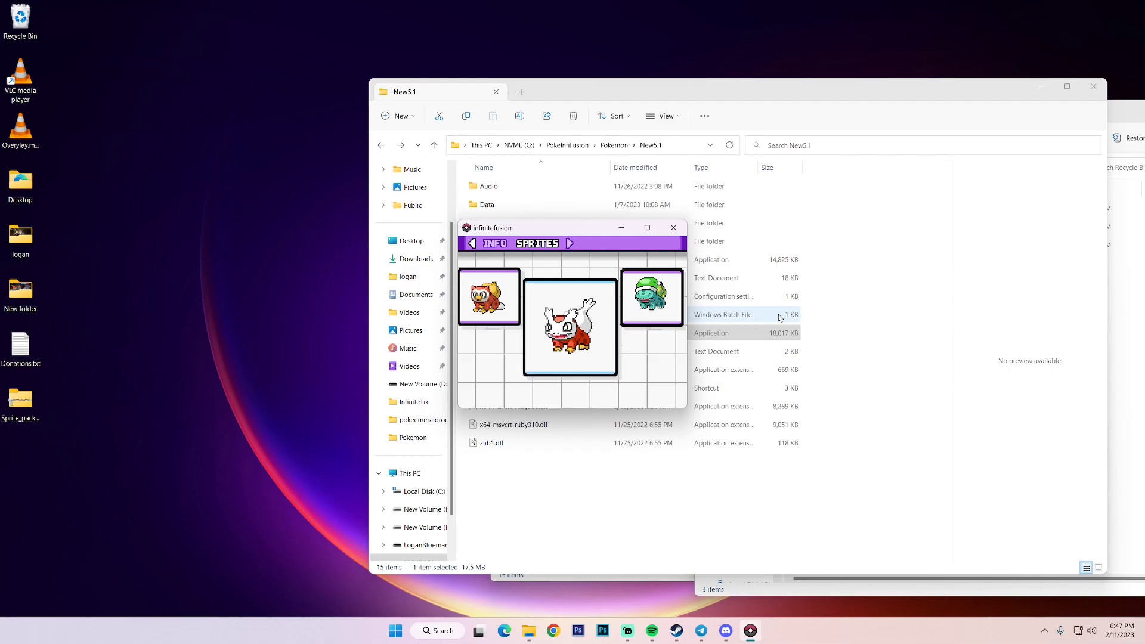
key("Left")
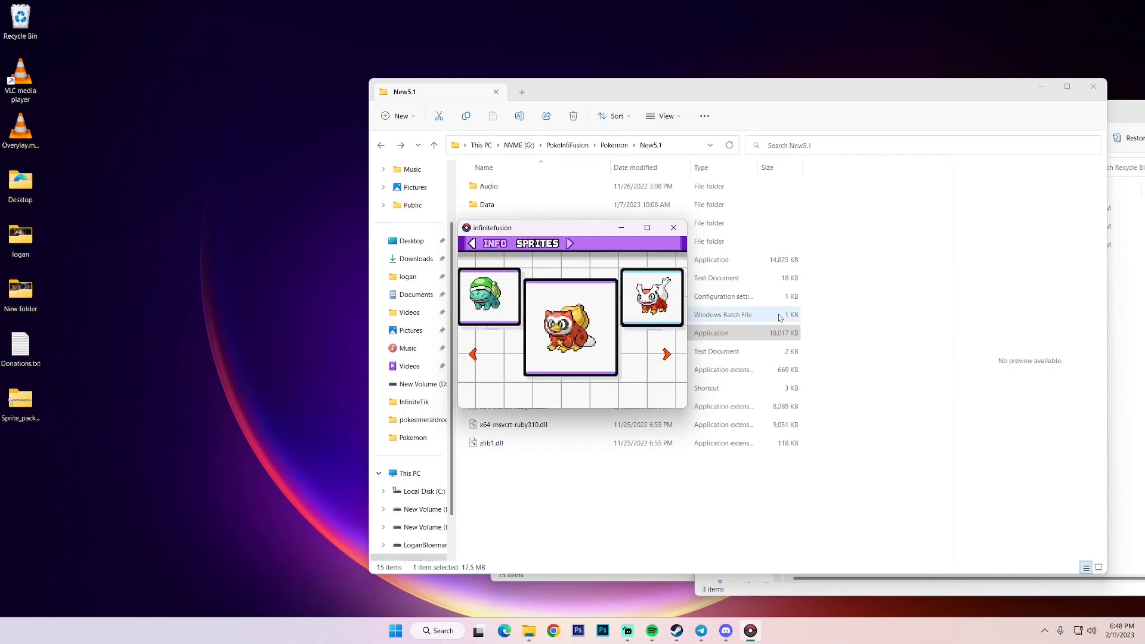
key("Left")
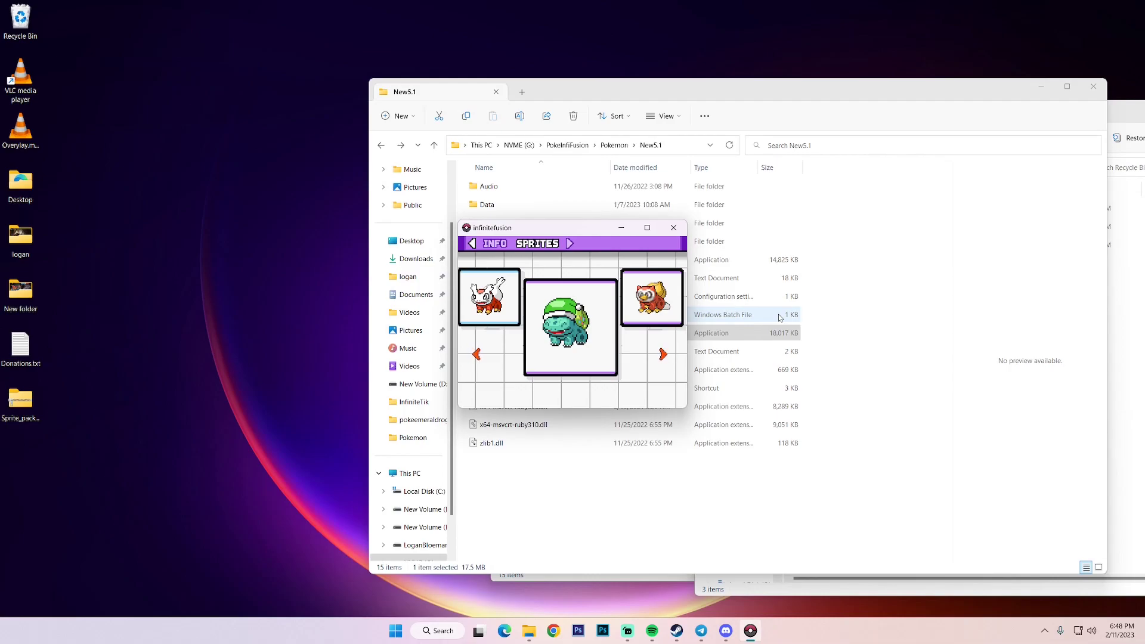
key("Left")
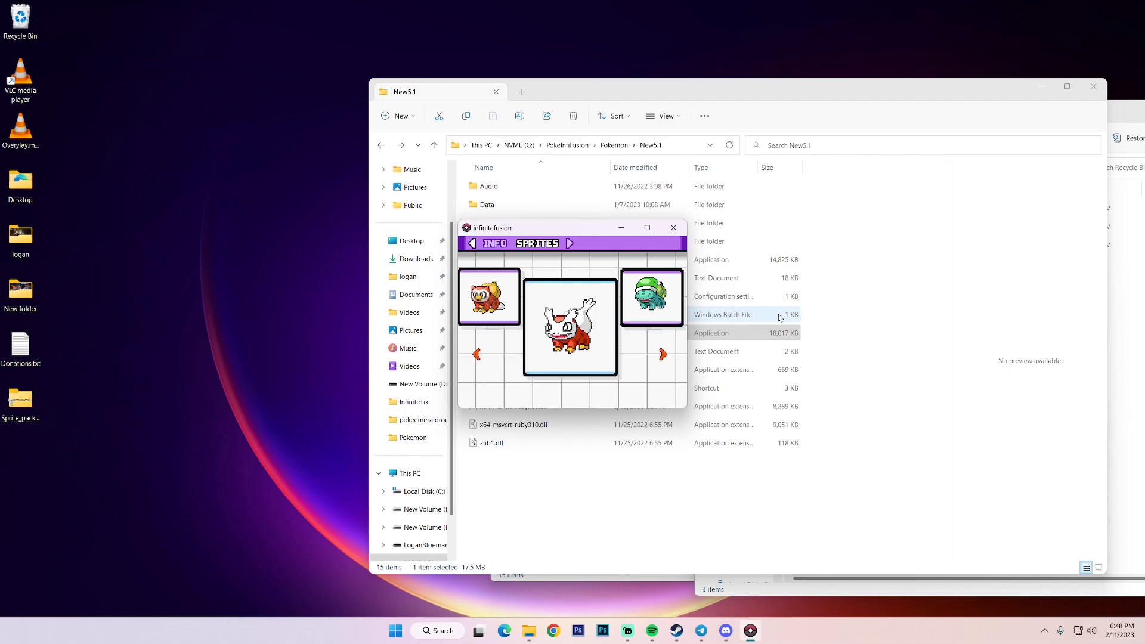
key("Left")
key("Left")
key("Left")
key("Left")
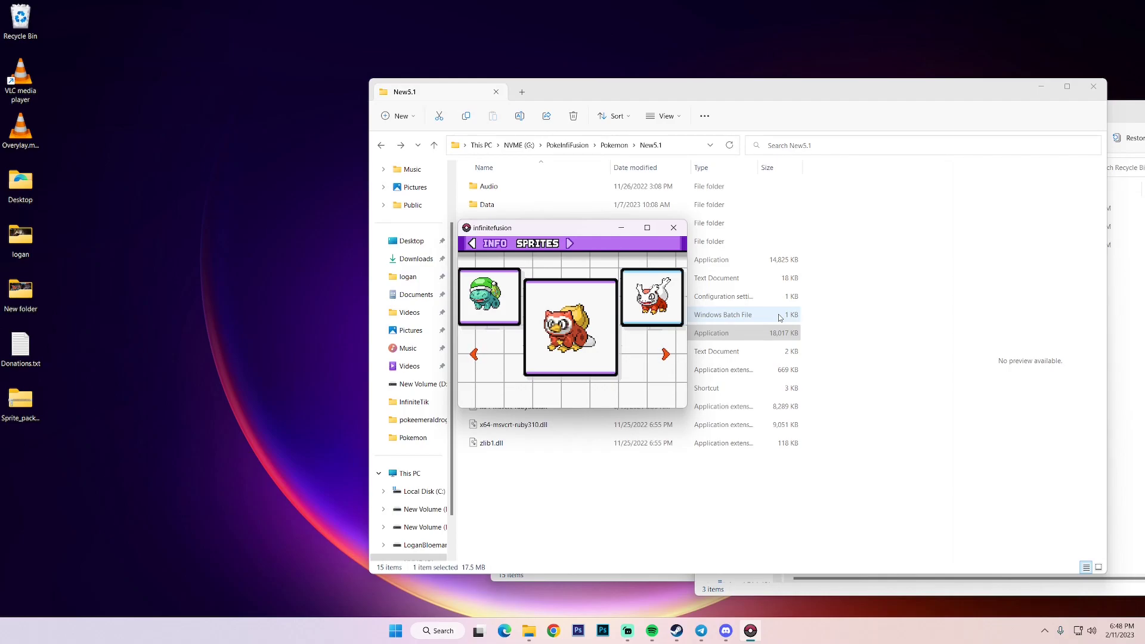
key("Right")
key("Left")
key("Right")
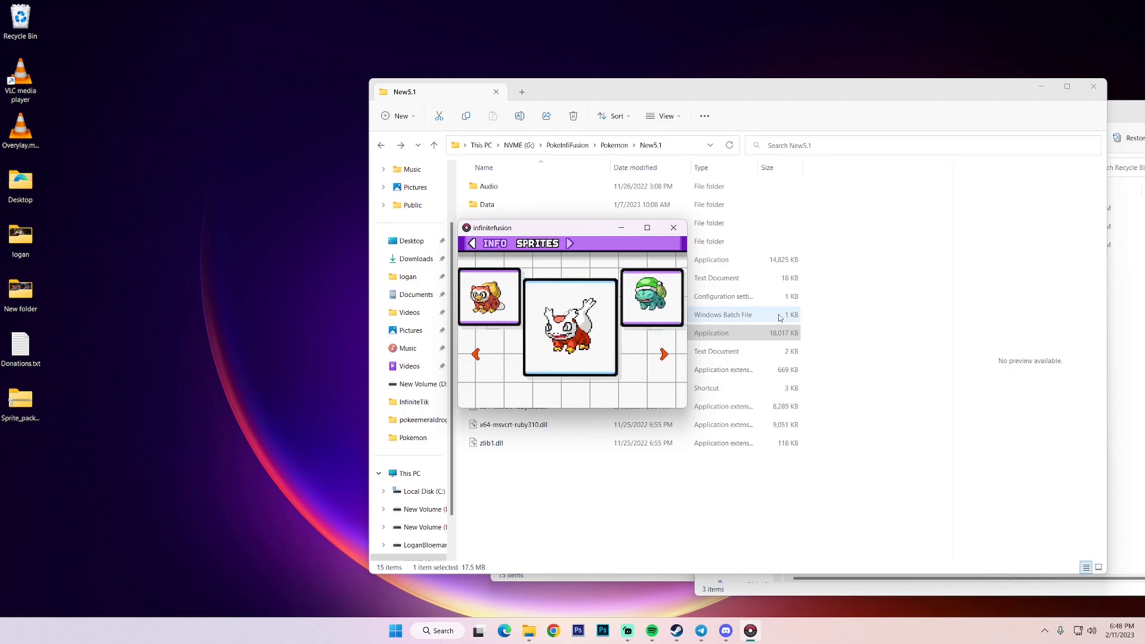
key("Right")
Step: Accept the green-capped sprite for Delisaur and find 645 Delisaur again in the Pokédex list
key("Return")
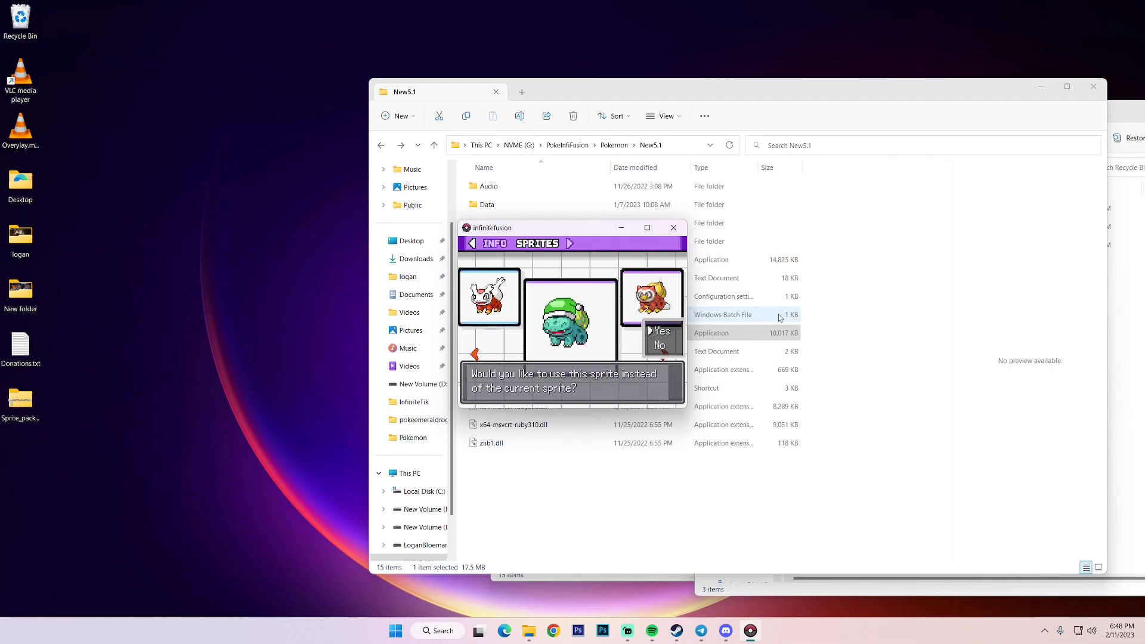
key("Return")
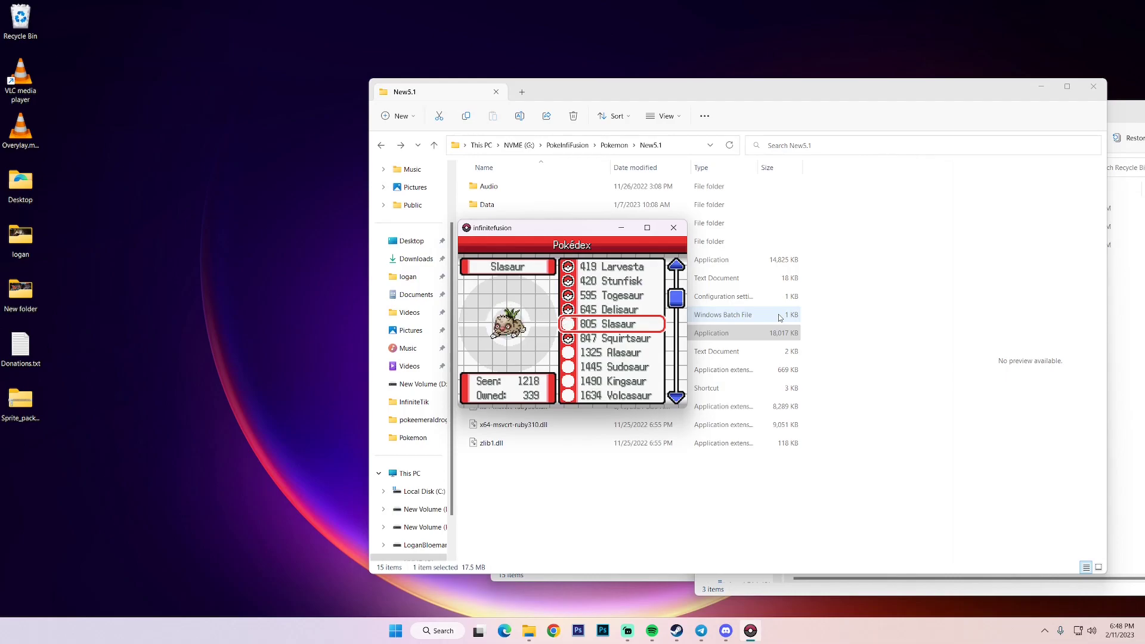
key("Down")
key("Up")
key("Up")
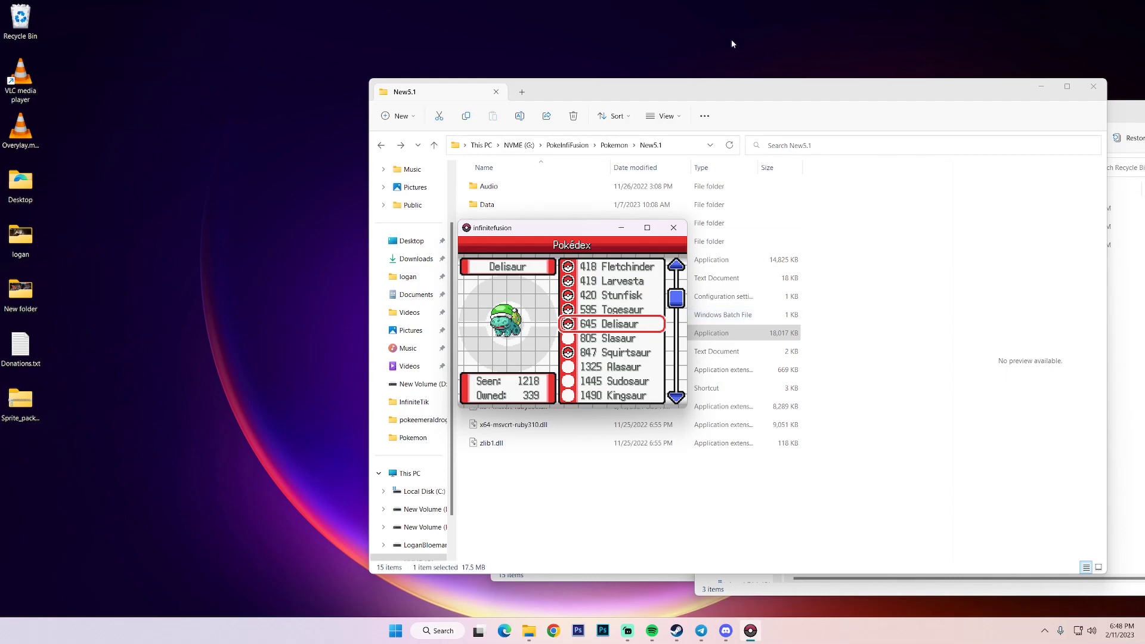
Step: Close the game and open Graphics > CustomBattlers in File Explorer
left_click(675, 228)
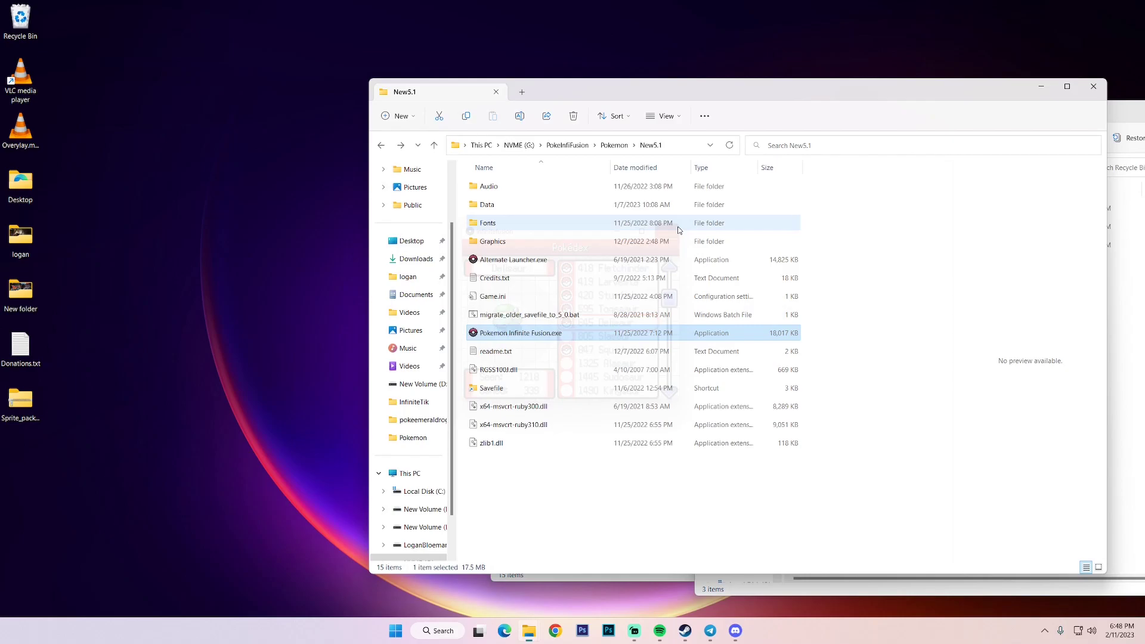
double_click(512, 238)
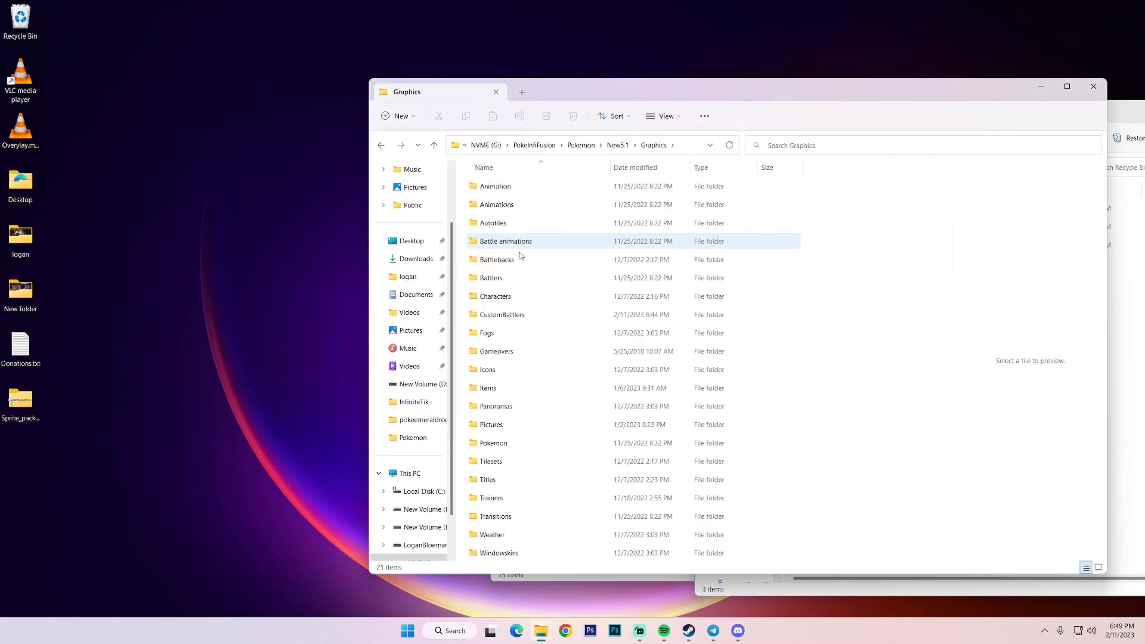
double_click(528, 316)
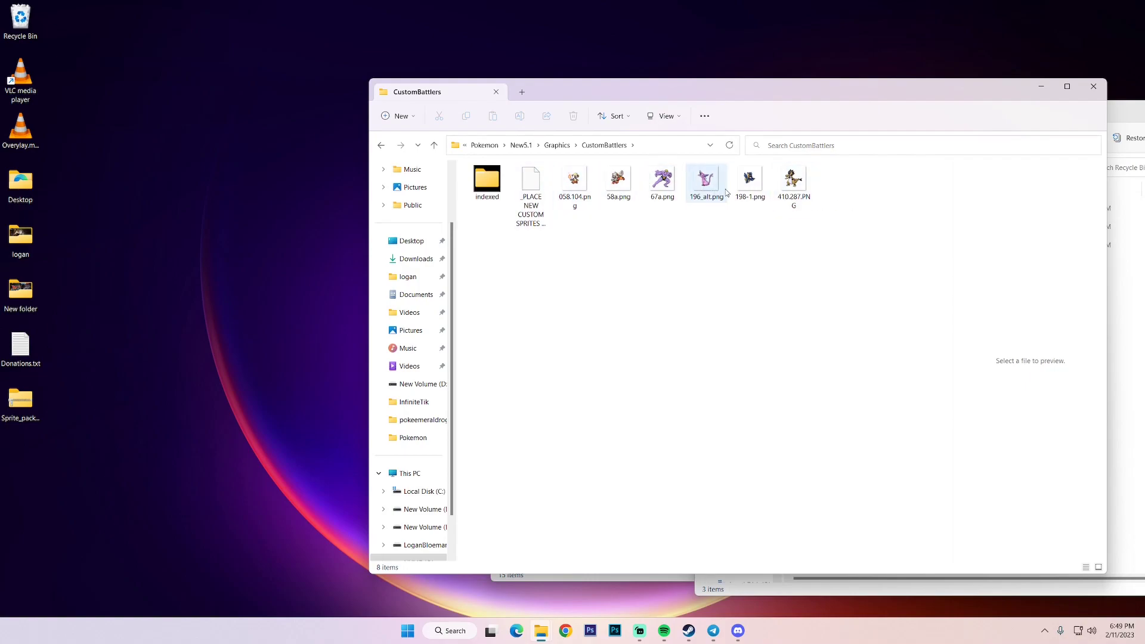
Step: Rename 058.104.png to 58.104.png by removing the leading 0
left_click(581, 186)
right_click(582, 185)
key("Escape")
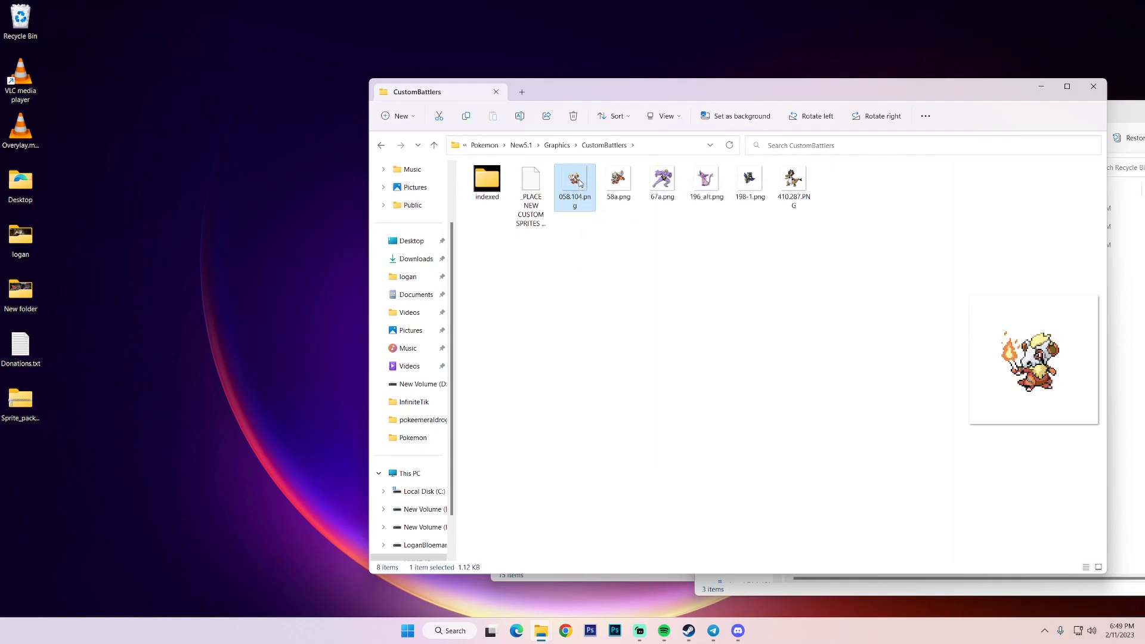
right_click(581, 183)
left_click(641, 195)
left_click(570, 198)
left_click(574, 180)
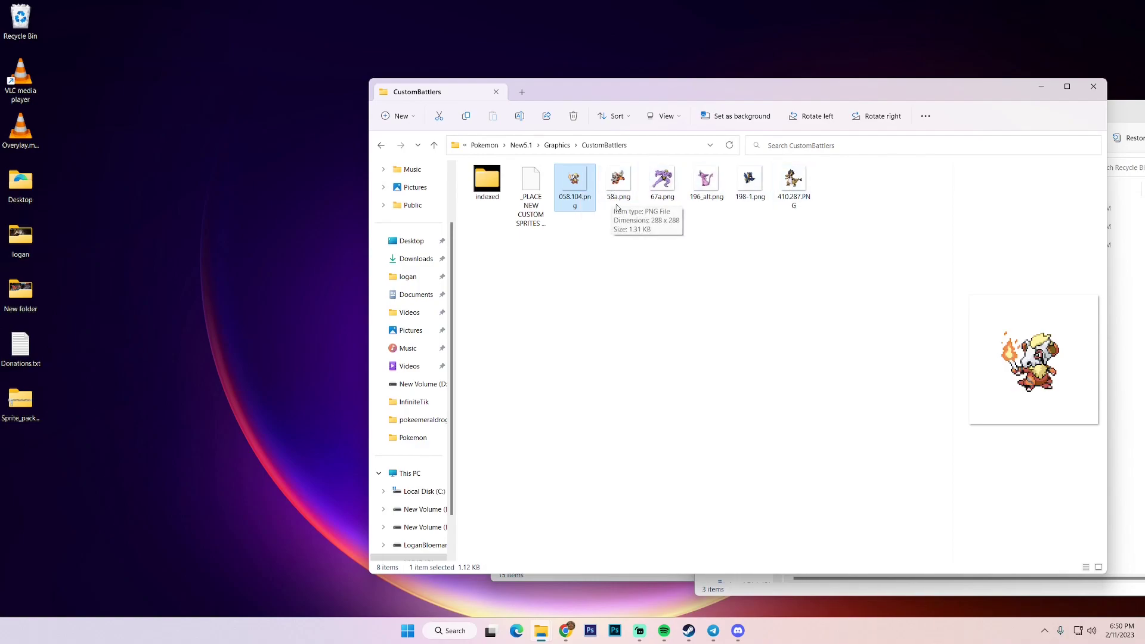
right_click(573, 187)
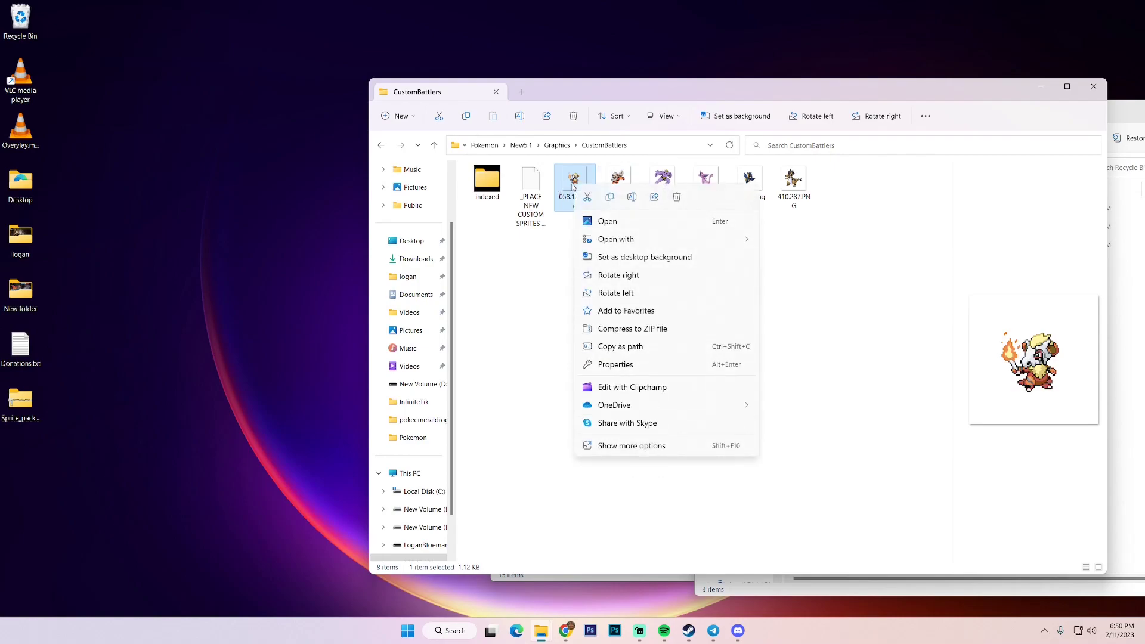
left_click(637, 202)
key("Right")
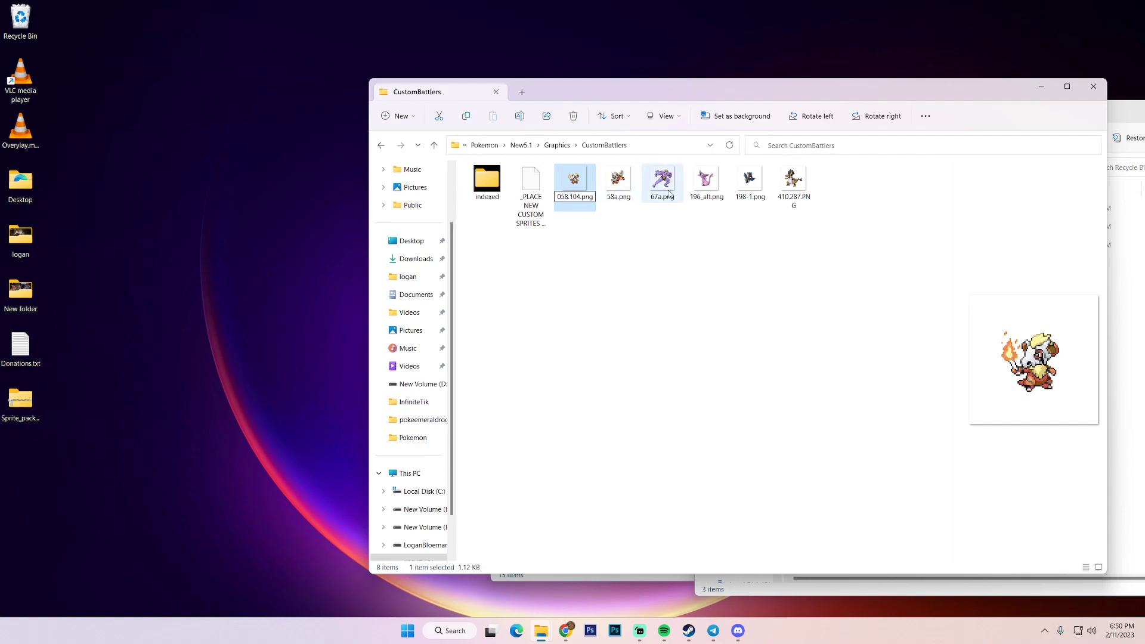
key("Delete")
key("Return")
Step: Check 58a.png, then retype the extension of 410.287.PNG as PNG
left_click(618, 190)
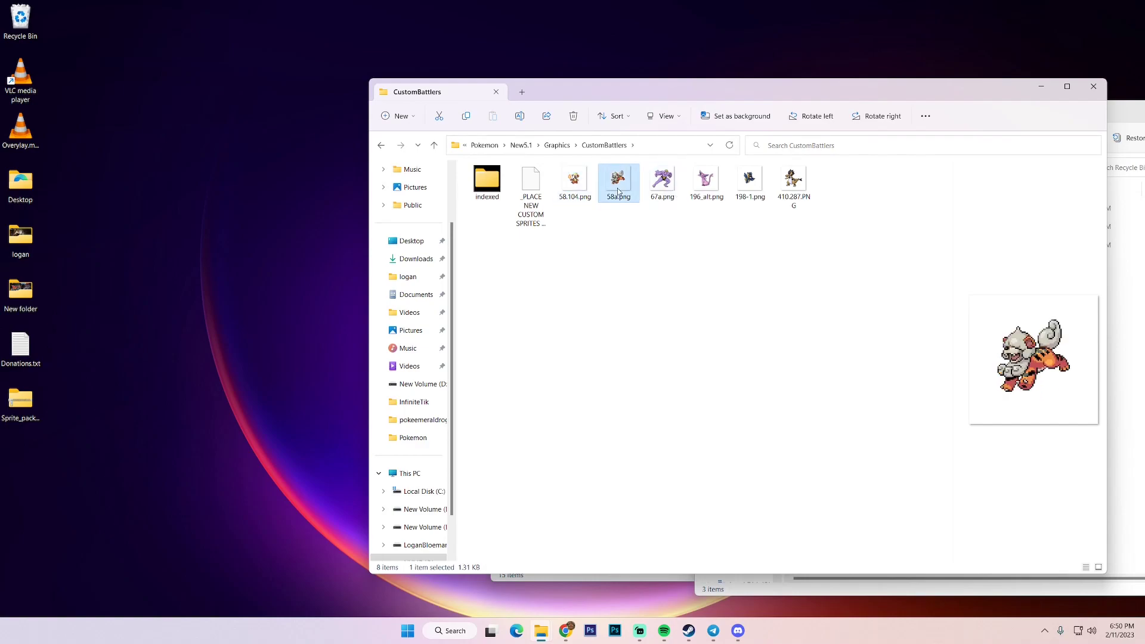
mouse_move(618, 205)
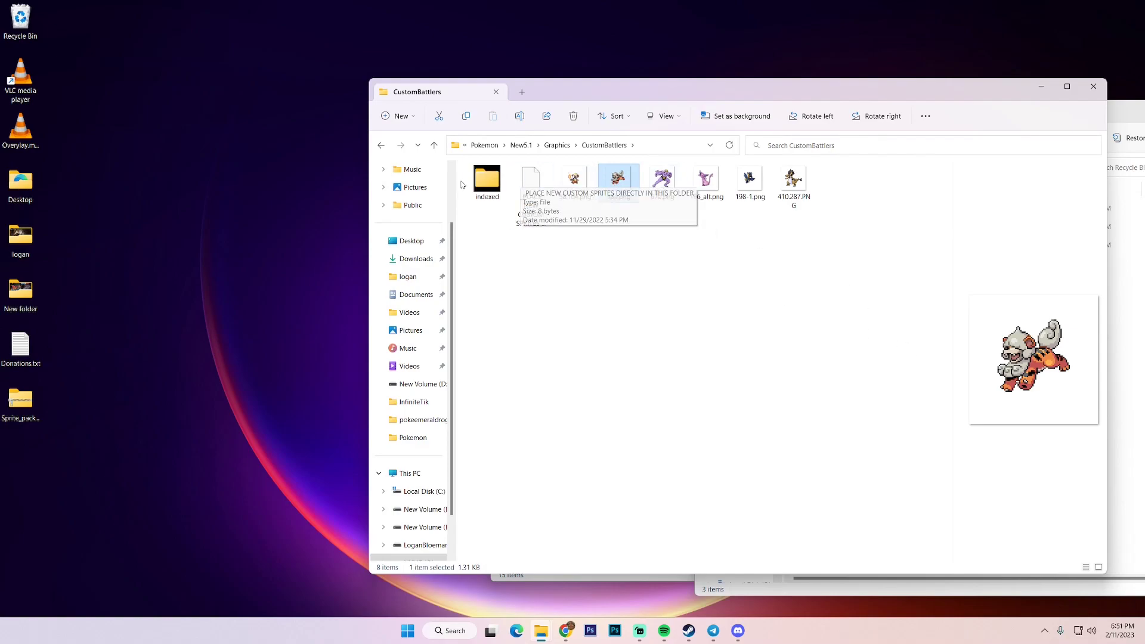
left_click(760, 182)
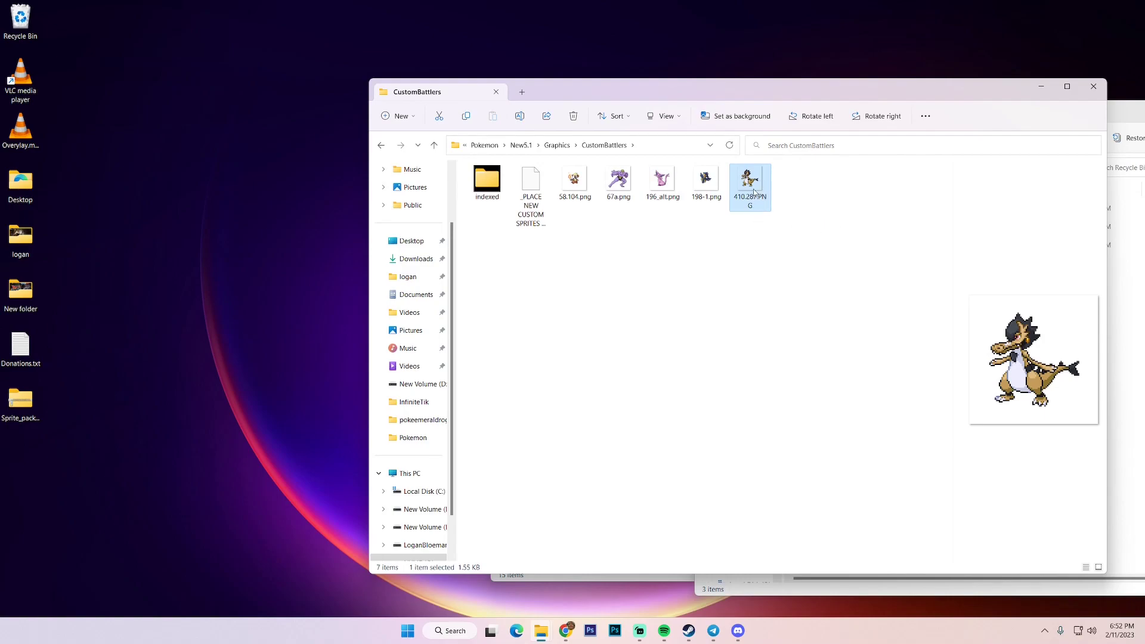
right_click(758, 192)
left_click(813, 202)
key("Right")
key("Right")
key("Right")
key("BackSpace")
key("BackSpace")
key("BackSpace")
type("PNG")
key("Return")
Step: Recheck the name of 410.287.PNG and go back to the New5.1 game folder
right_click(757, 186)
left_click(811, 198)
left_click(808, 199)
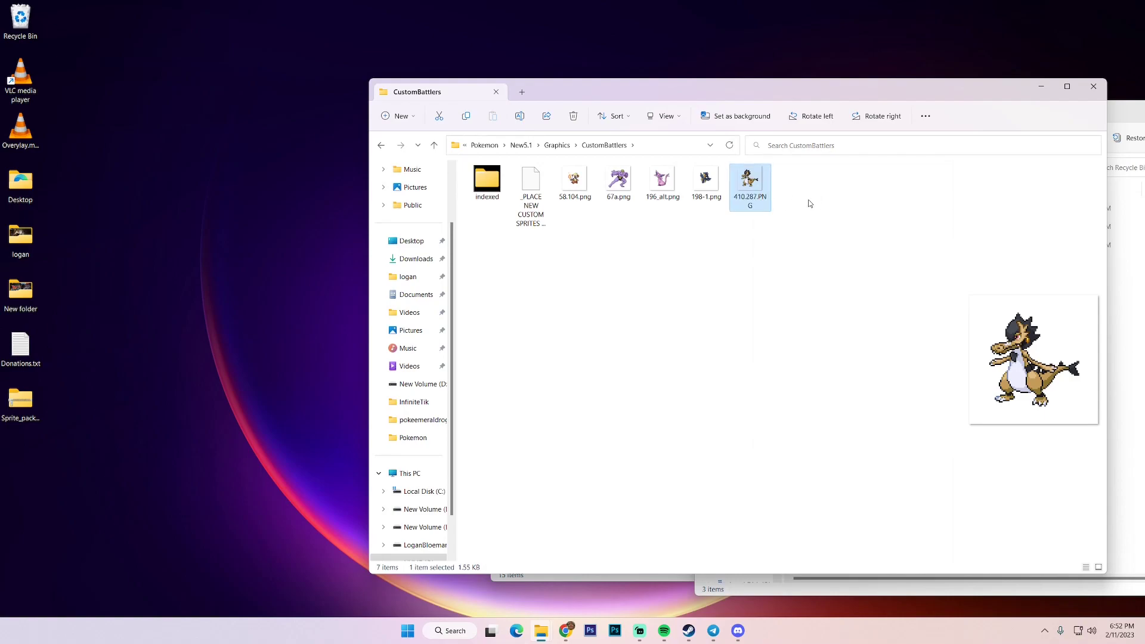
left_click(755, 186)
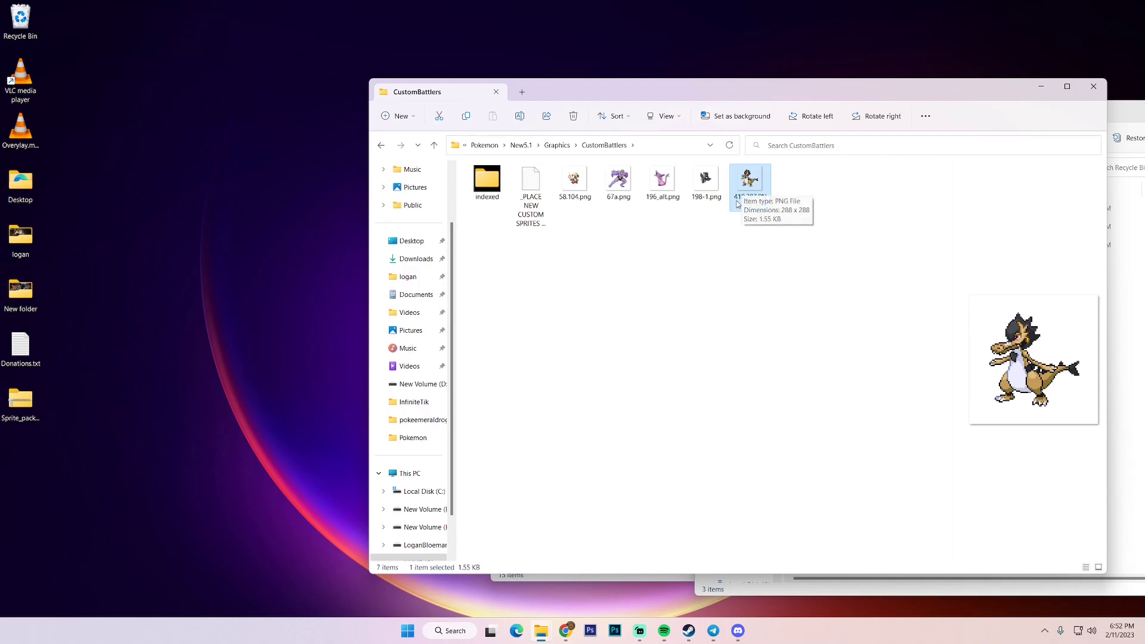
left_click(386, 146)
left_click(382, 146)
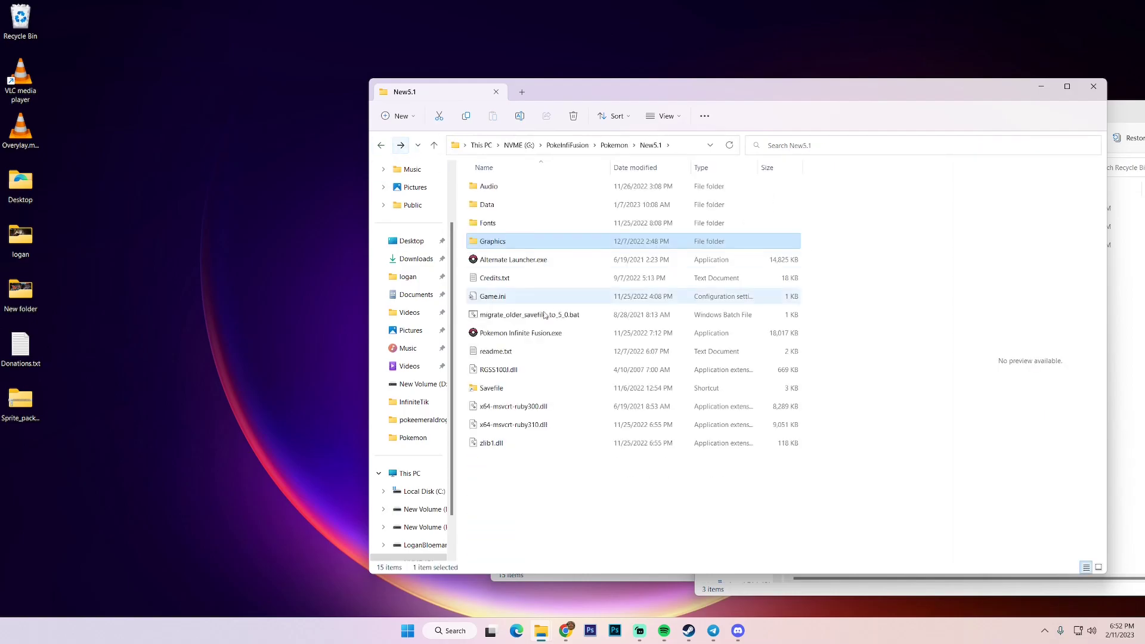
Step: Relaunch the game and replace the old sprites, importing the 2 new custom sprites
double_click(524, 333)
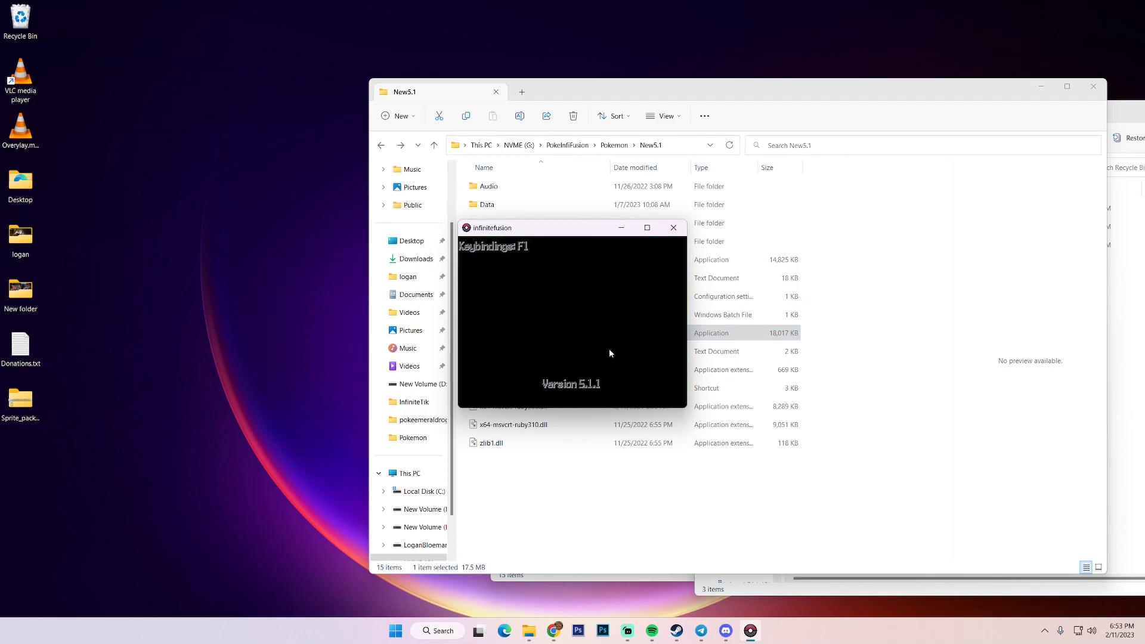
key("Return")
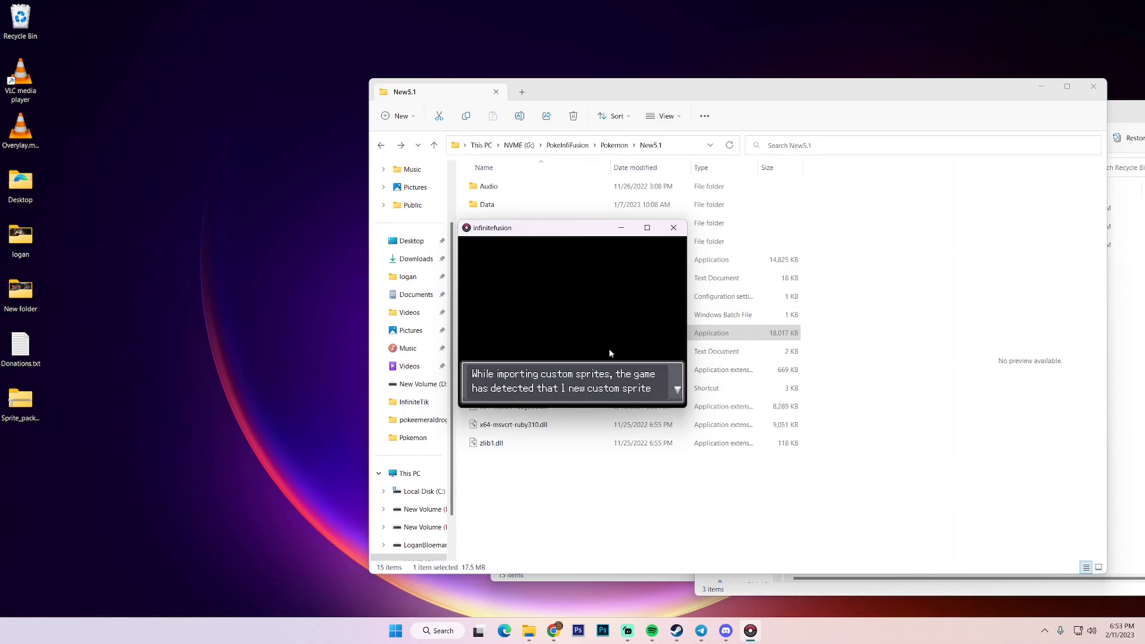
key("Return")
key("Return")
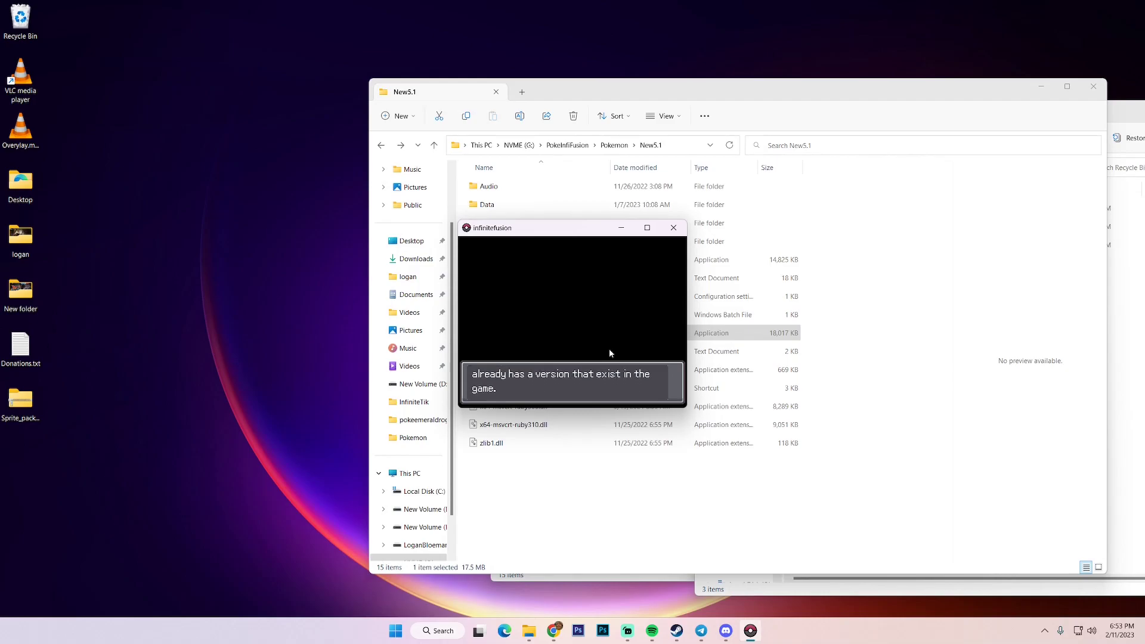
key("Return")
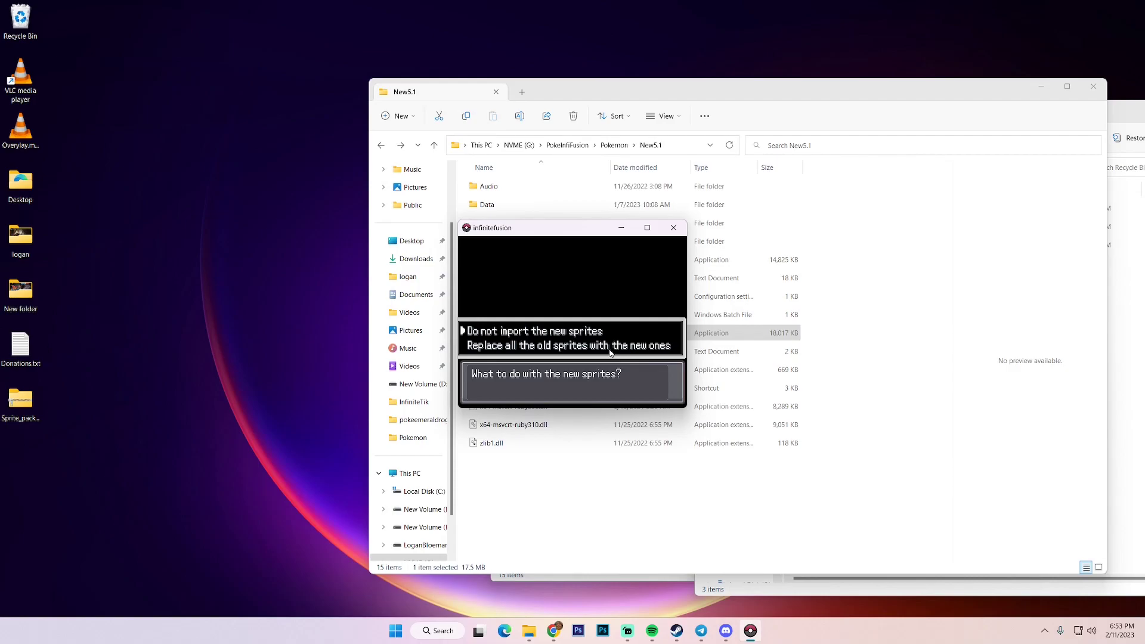
key("Down")
key("Up")
key("Down")
key("Up")
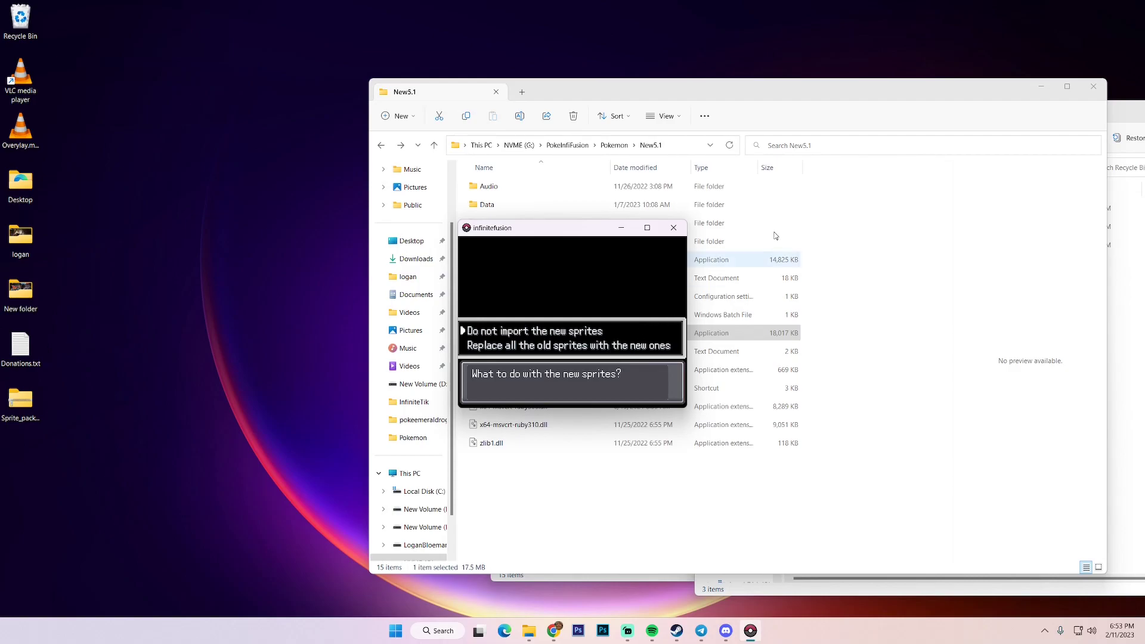
key("Down")
key("Return")
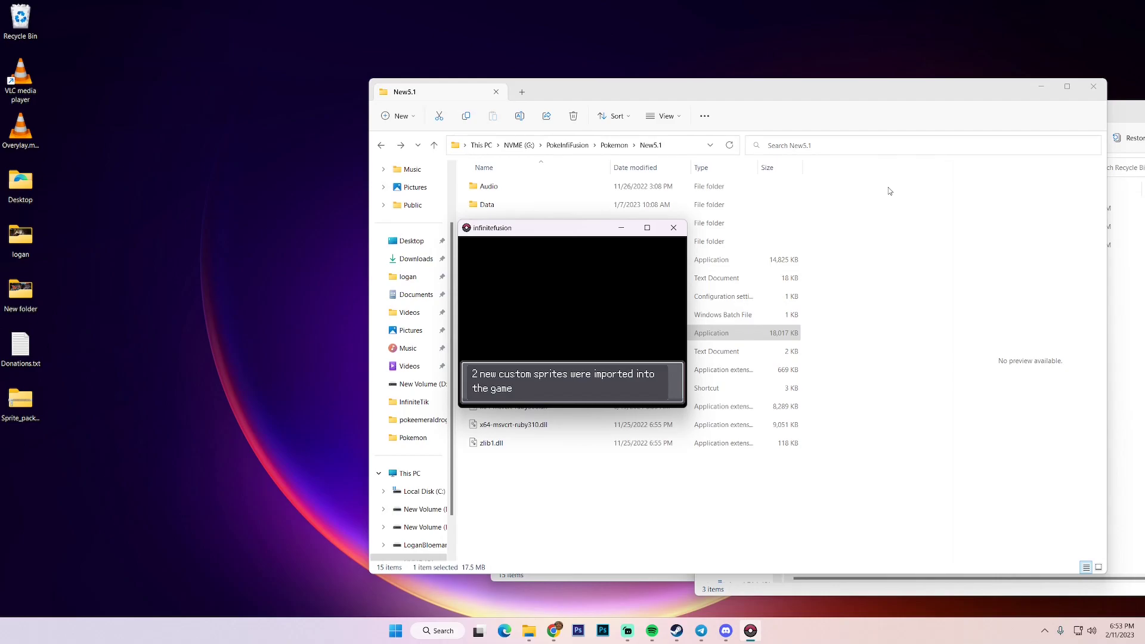
key("Return")
key("Return")
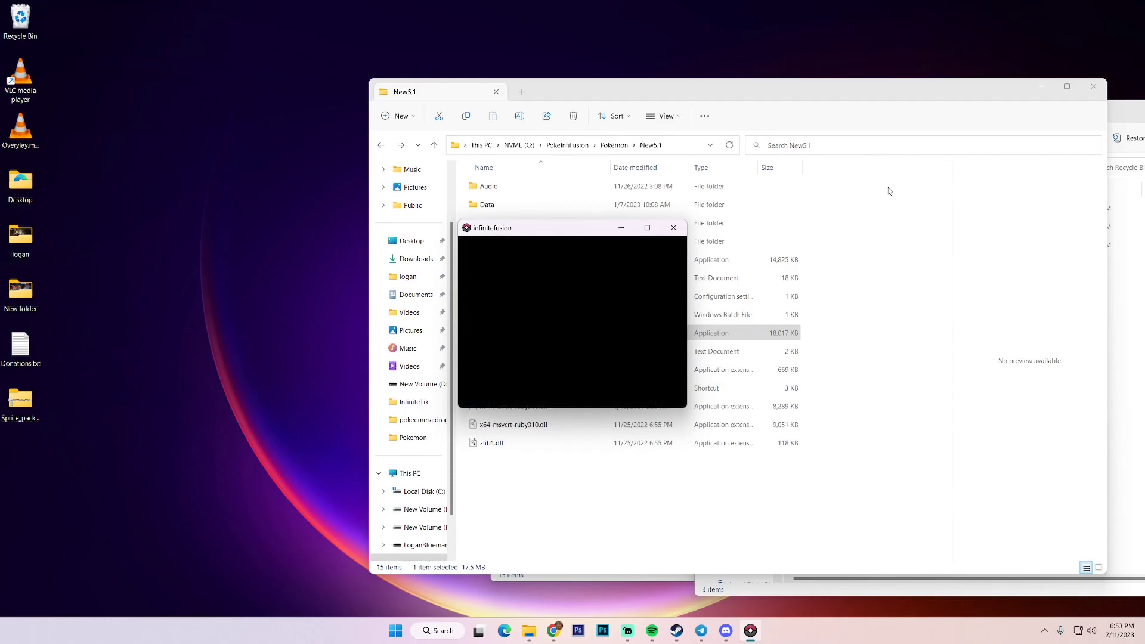
Step: Open the Pokédex from the pause menu and scroll up its list
key("Escape")
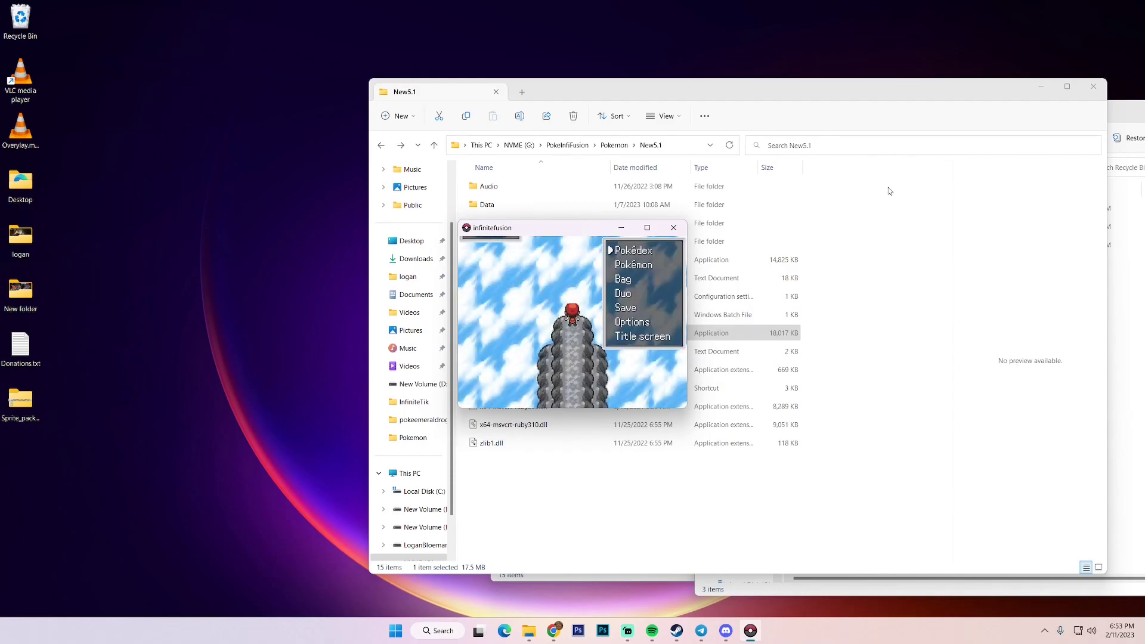
key("Return")
key("Up")
key("Up")
key("Up")
key("Up")
key("Up")
key("Up")
key("Up")
key("Up")
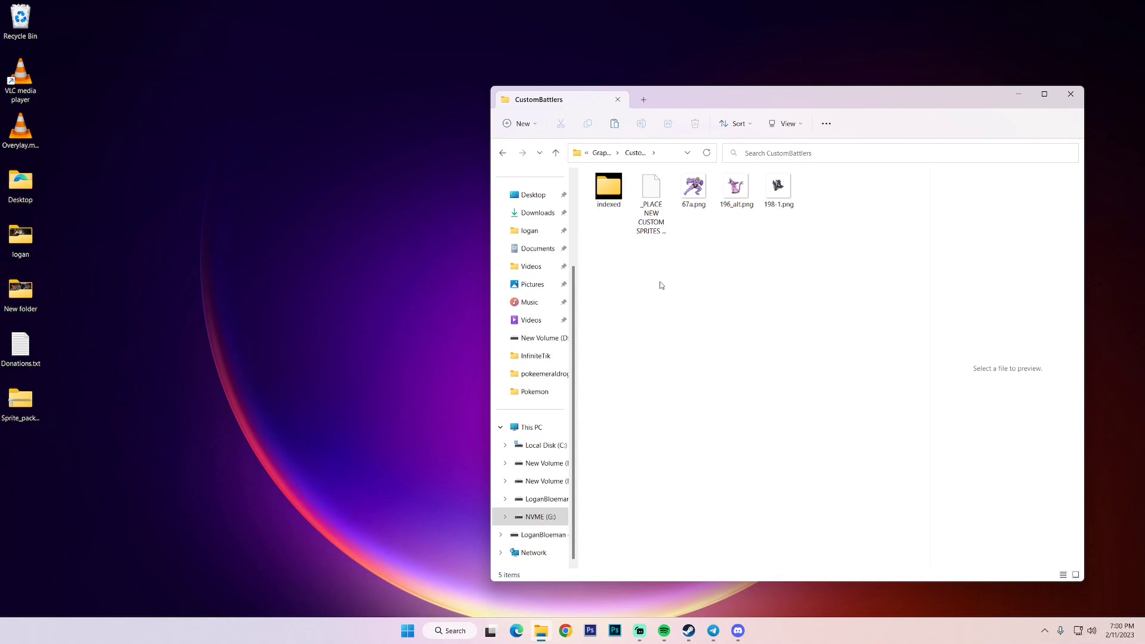
Step: Rename 67a.png to 67.png and cut it from CustomBattlers
left_click(694, 193)
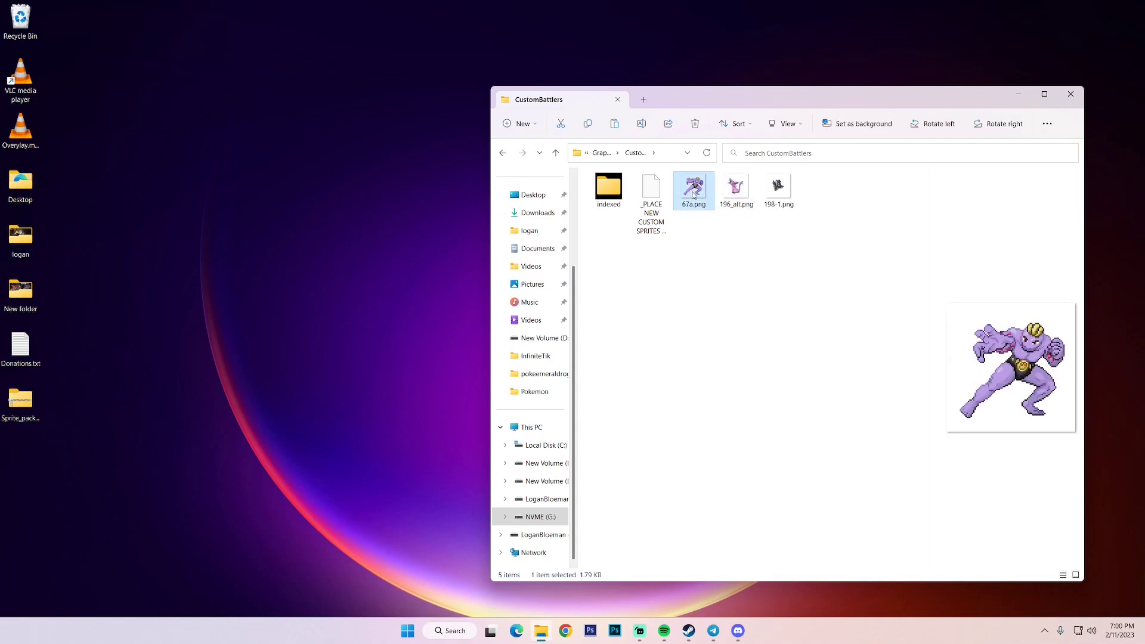
right_click(709, 189)
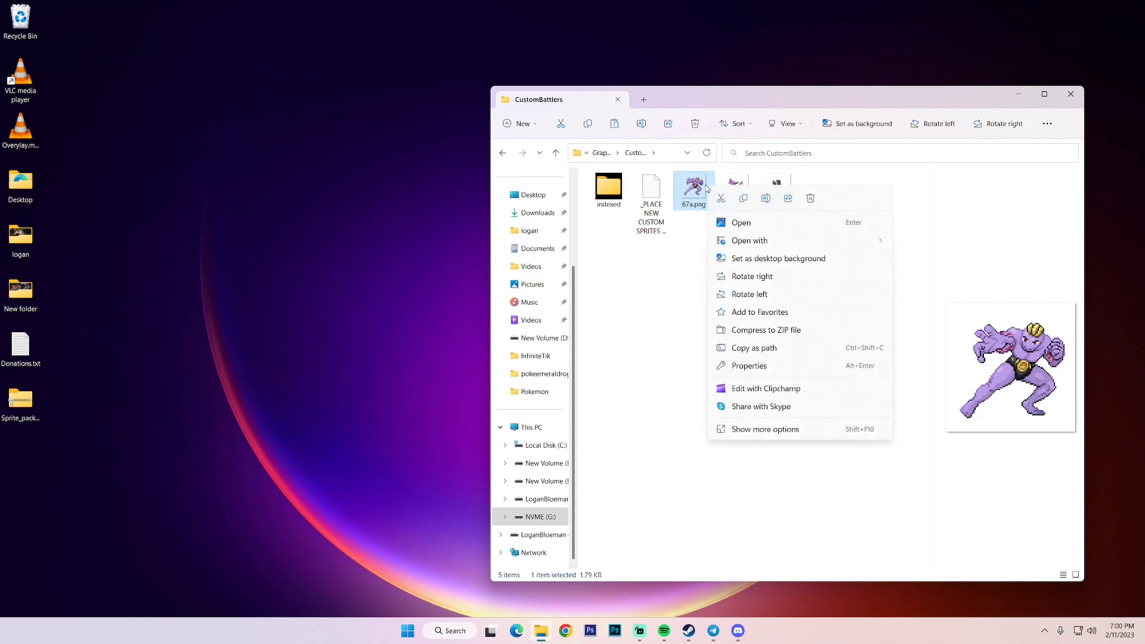
left_click(766, 200)
key("Right")
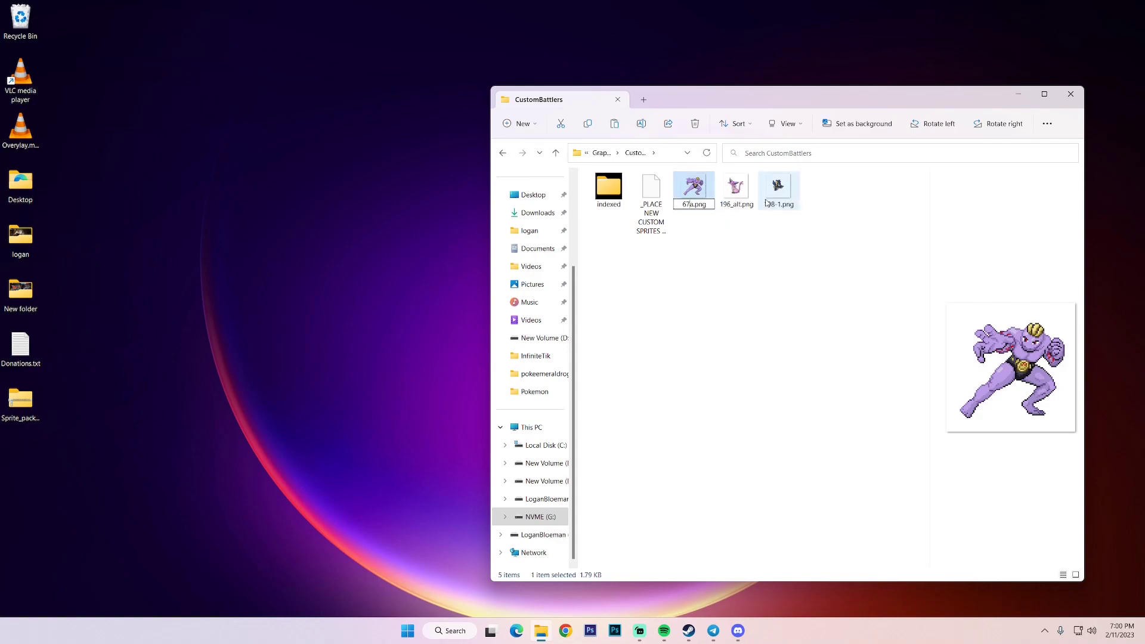
key("BackSpace")
key("Return")
right_click(702, 190)
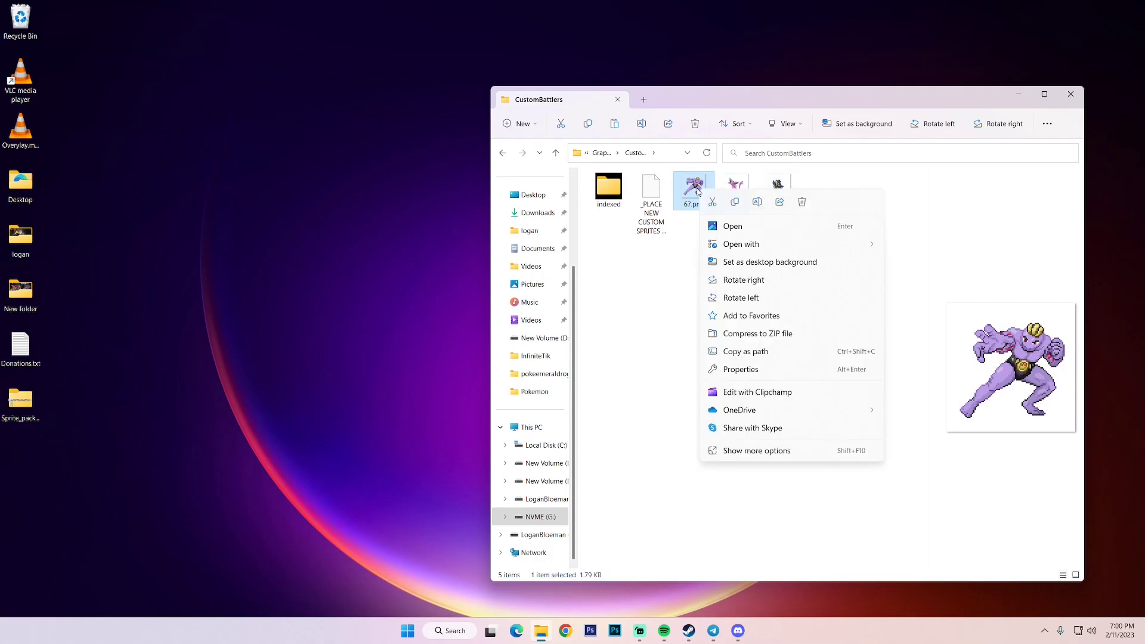
left_click(734, 202)
Step: Paste 67.png into the Graphics > Battlers > 67 folder
left_click(503, 153)
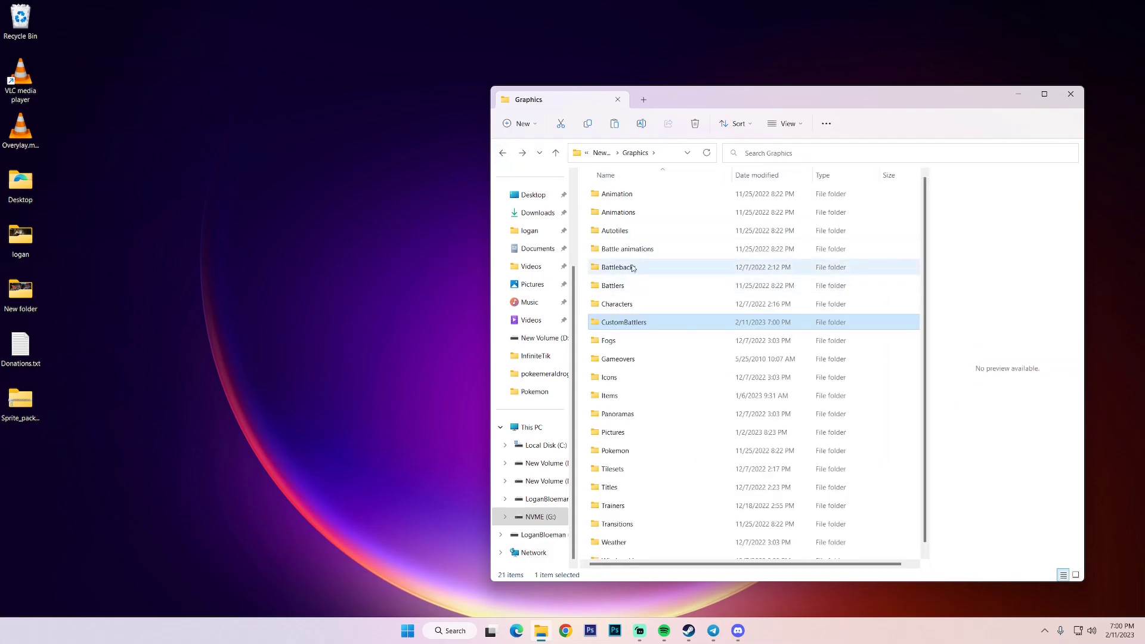
double_click(612, 285)
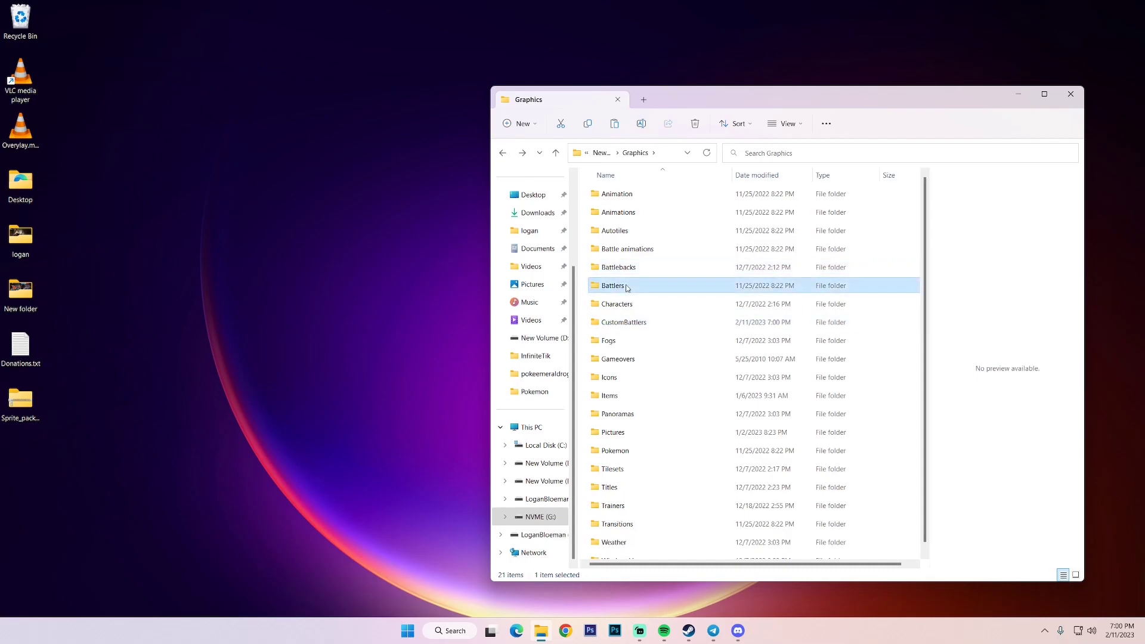
scroll(885, 239, "down", 8)
left_click_drag(926, 208, 921, 481)
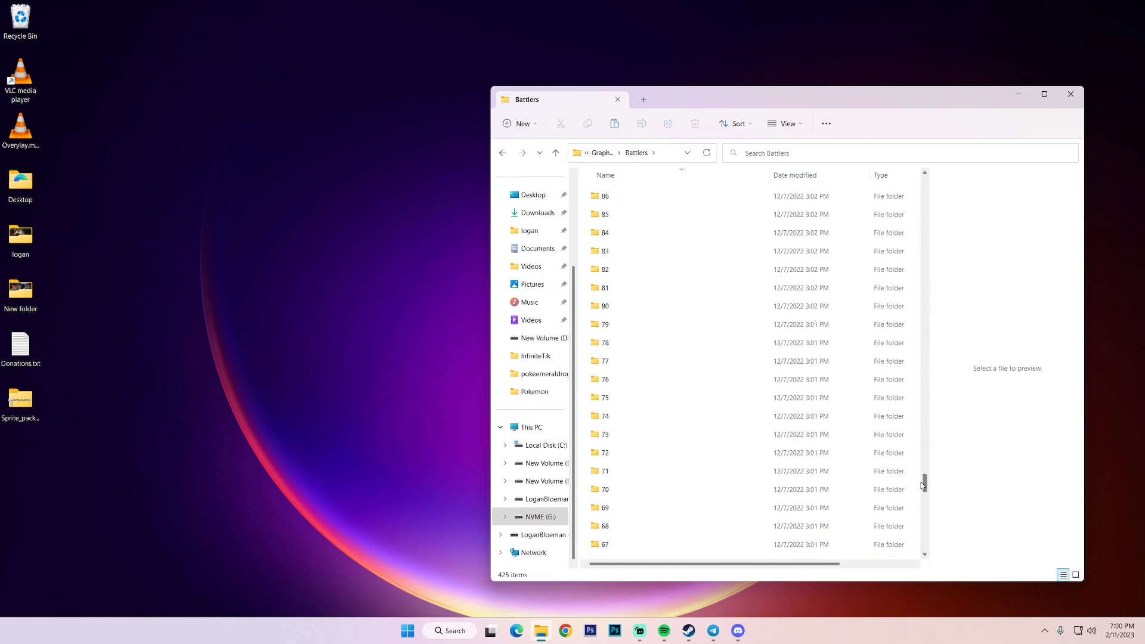
double_click(690, 461)
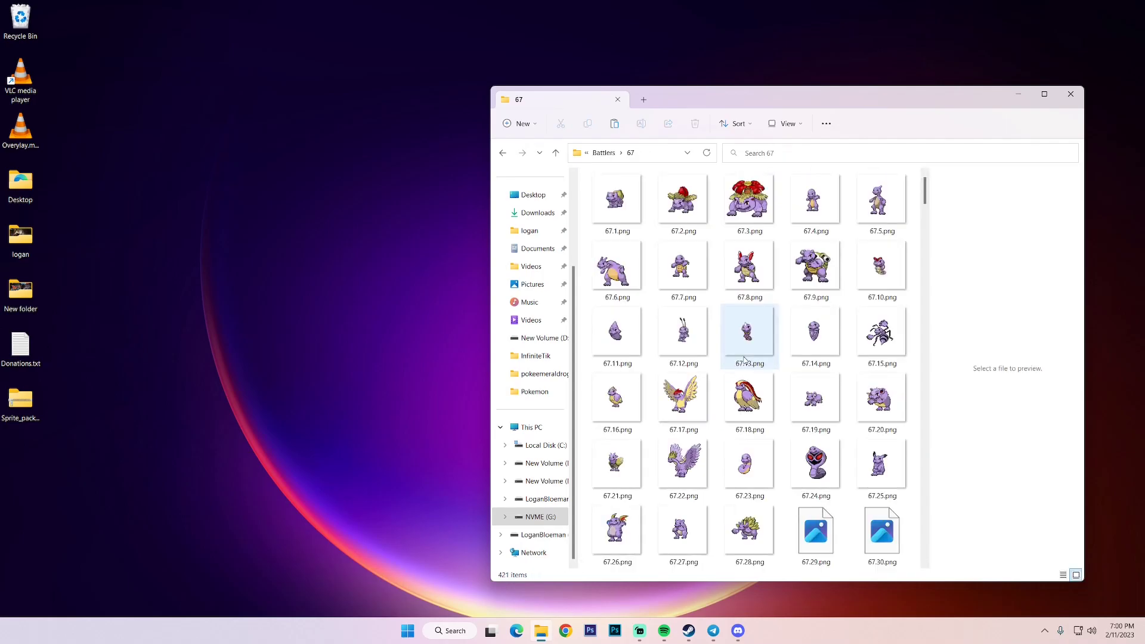
right_click(652, 239)
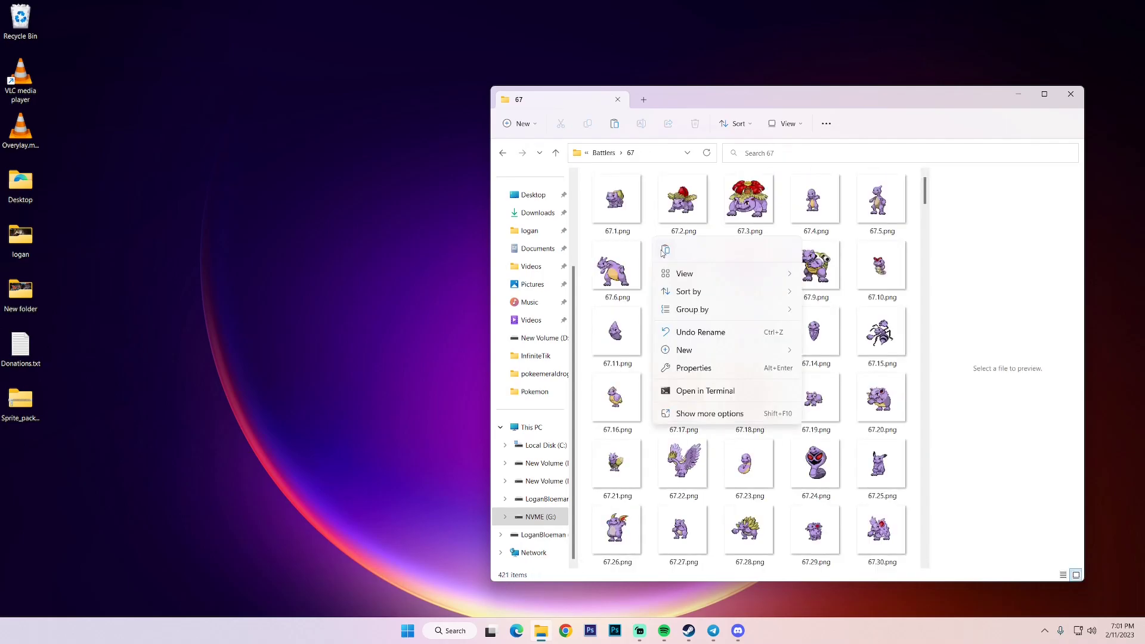
left_click(663, 252)
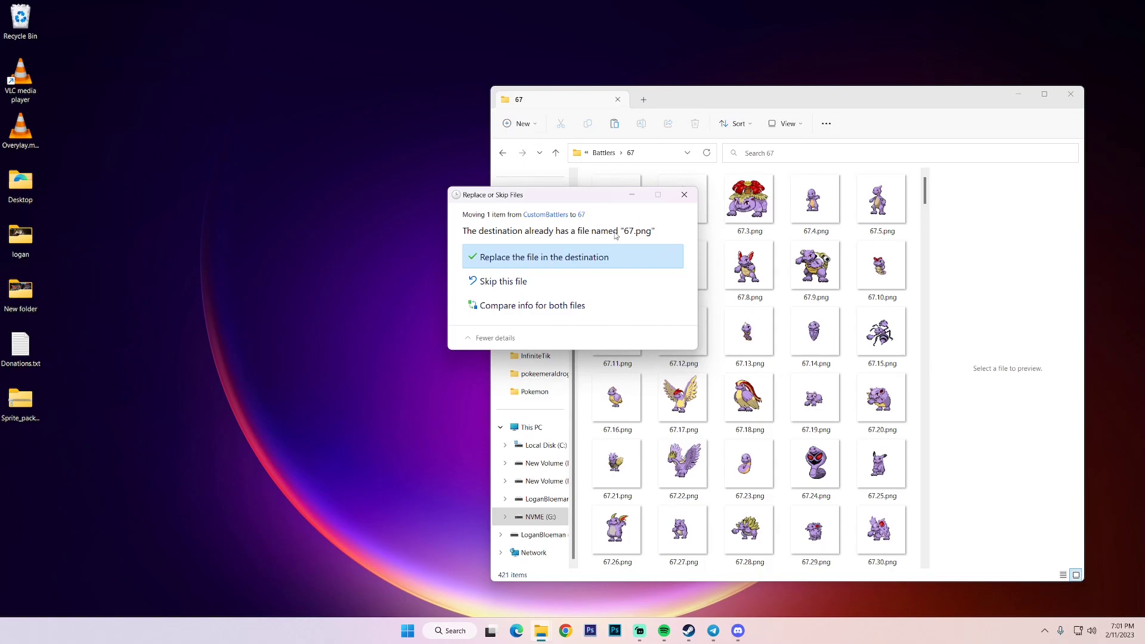